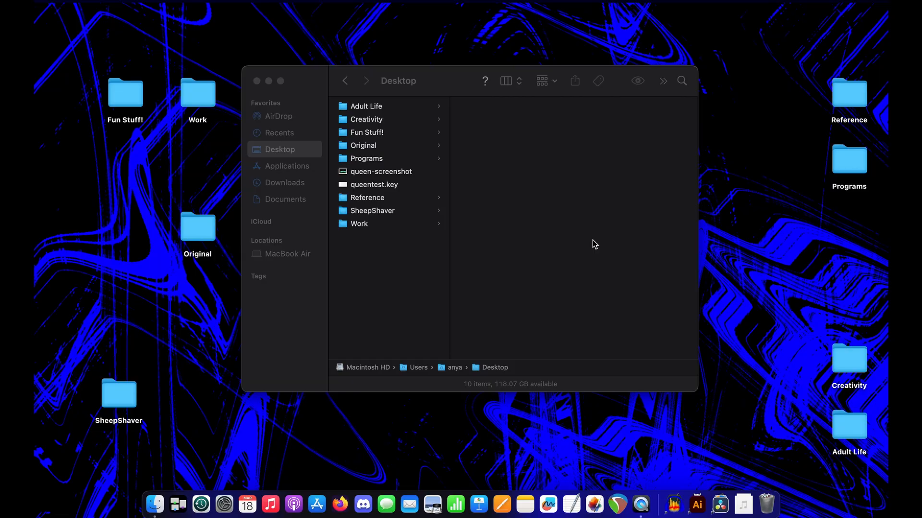
Preview the queen-screenshot image from the Desktop folder at large size, and close the preview.
click(400, 171)
click(405, 176)
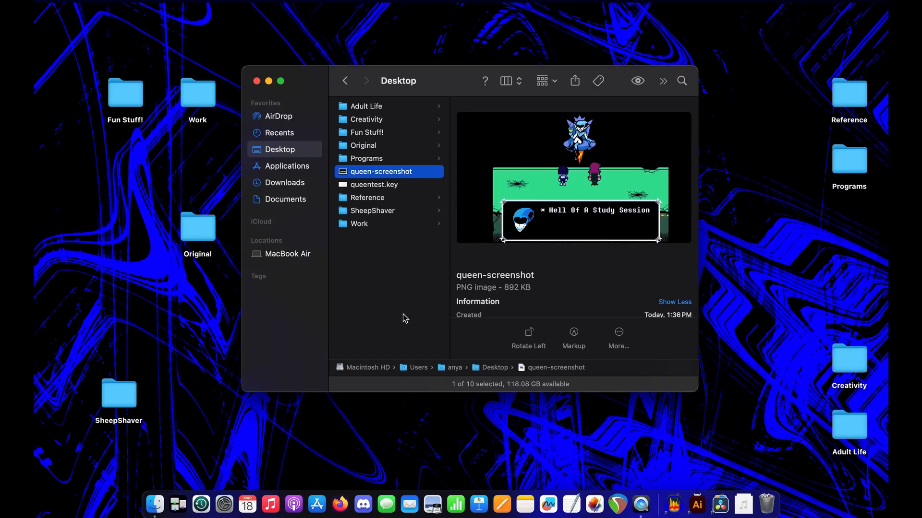
key(space)
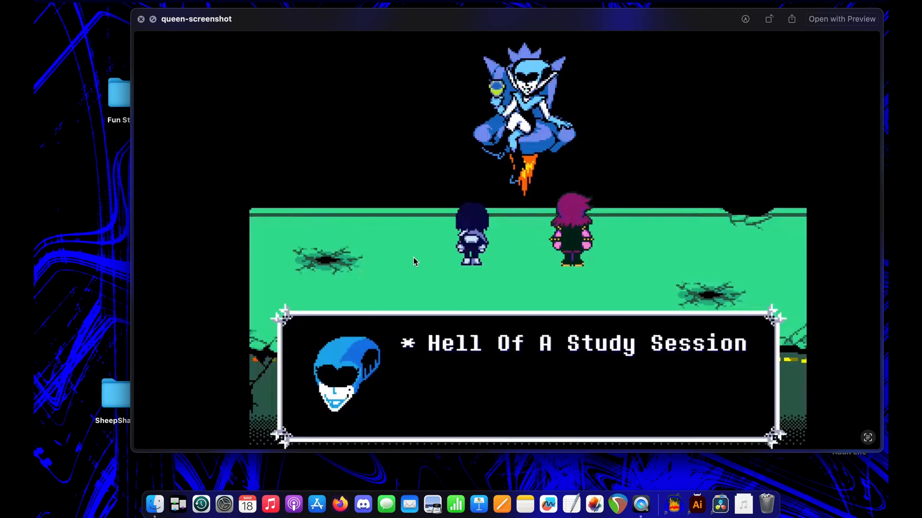
key(space)
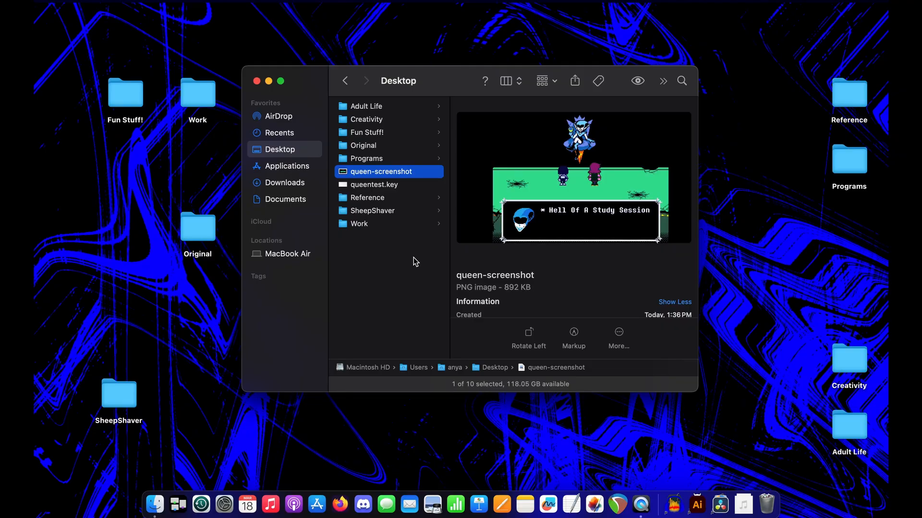
Open the queentest.key presentation from the Desktop folder in Keynote.
click(391, 192)
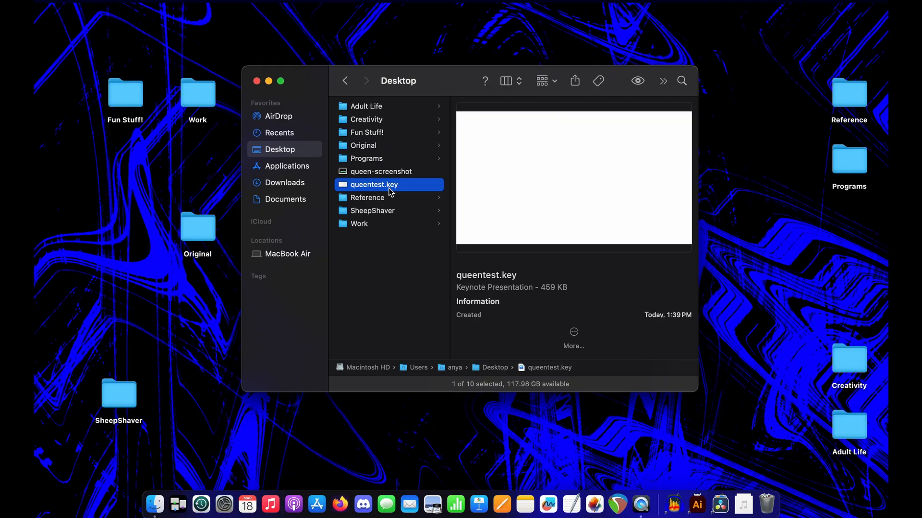
double_click(417, 188)
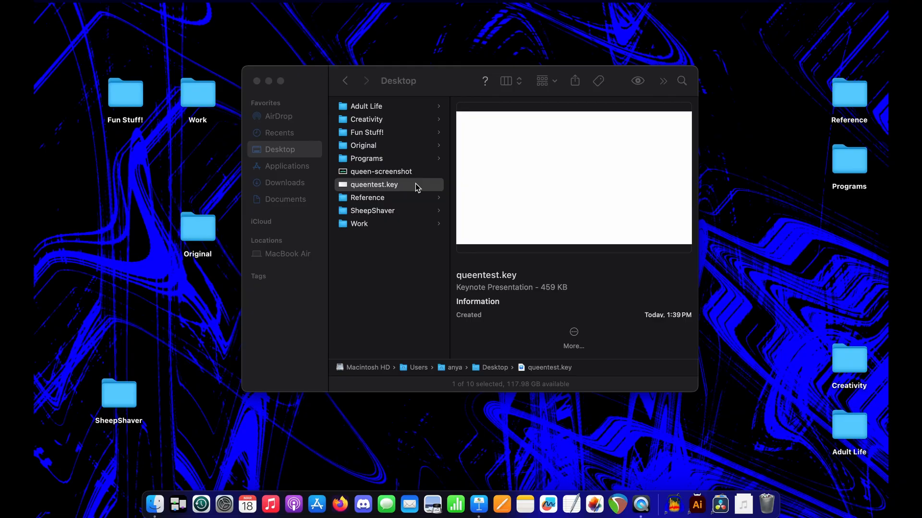
double_click(415, 187)
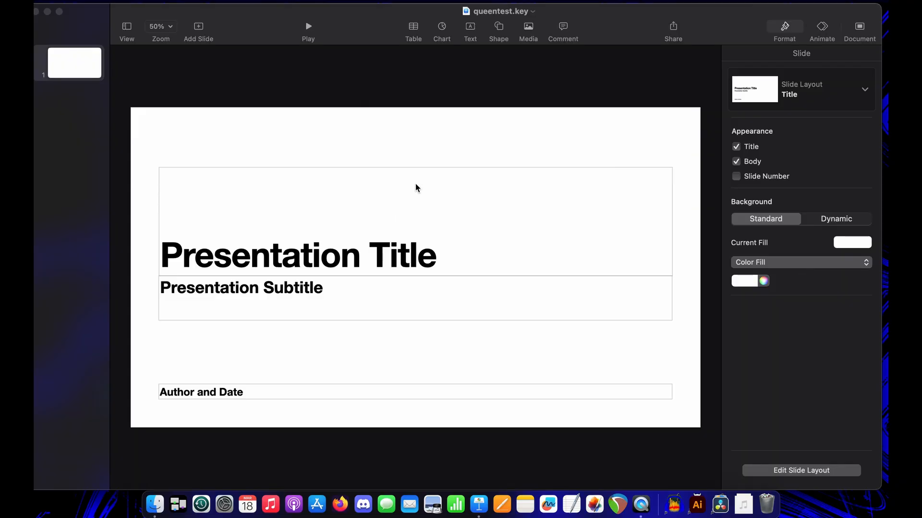
Delete the title, subtitle, and author and date placeholders from the slide.
click(294, 271)
shift+click(313, 289)
shift+click(231, 397)
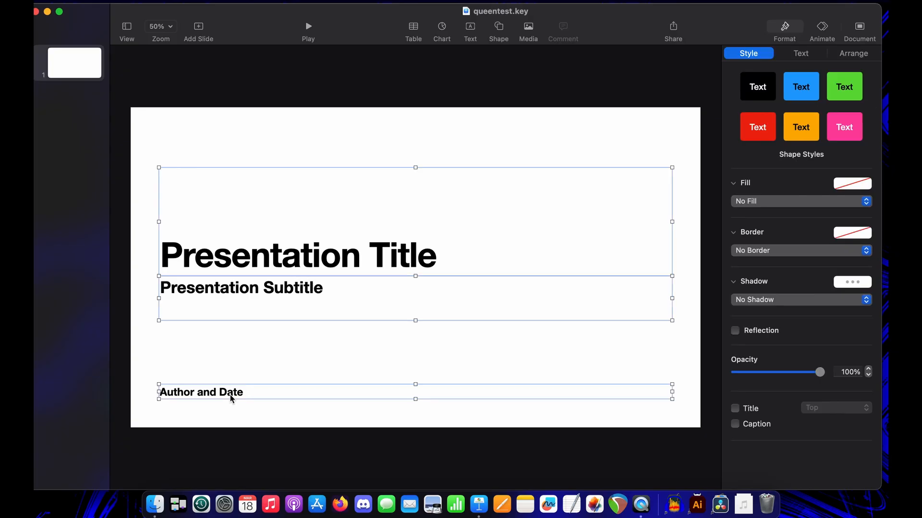
key(Delete)
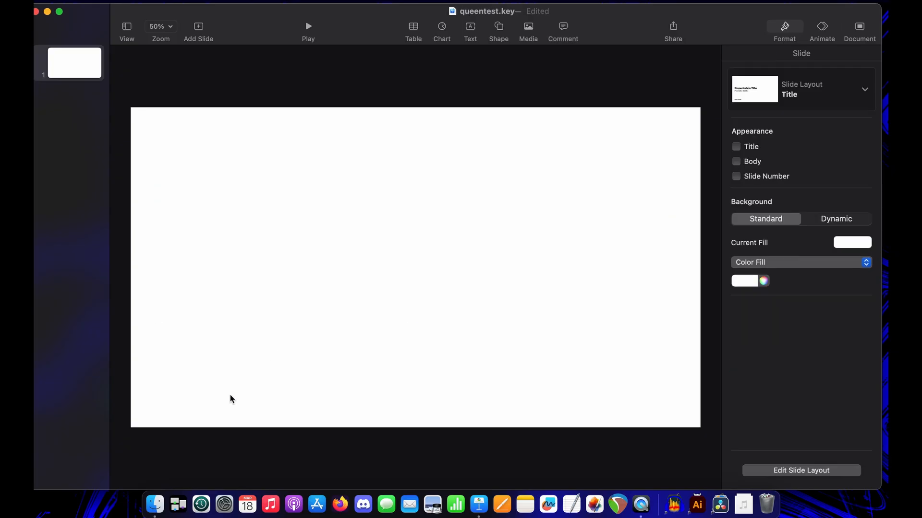
Insert the queen-screenshot image from the Desktop folder into the slide and center it.
click(154, 504)
drag(403, 173, 202, 187)
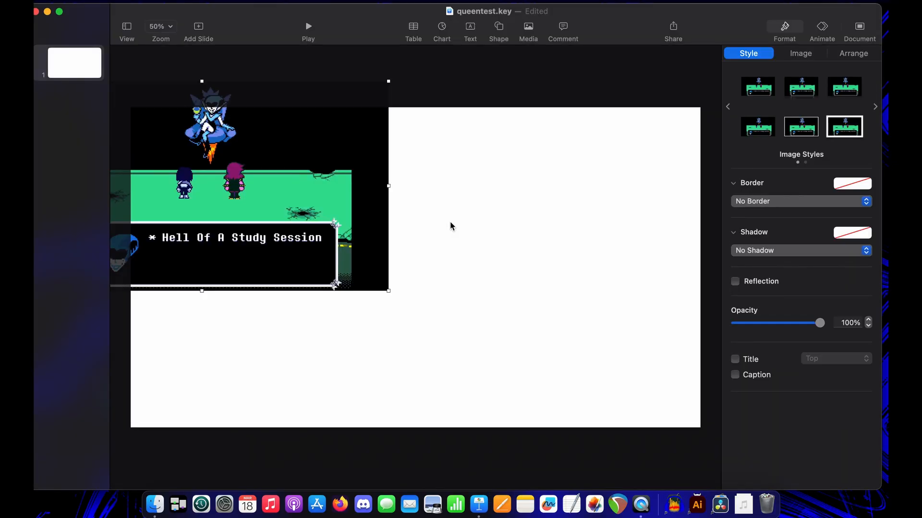
drag(260, 180, 476, 272)
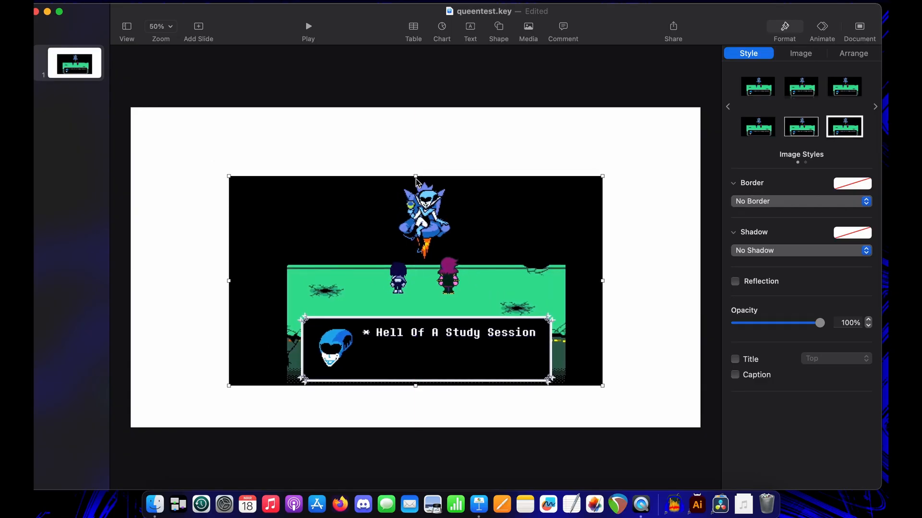
Scale and position the screenshot to cover the whole slide, and lower its opacity to 48%.
drag(416, 175, 432, 82)
drag(416, 385, 417, 401)
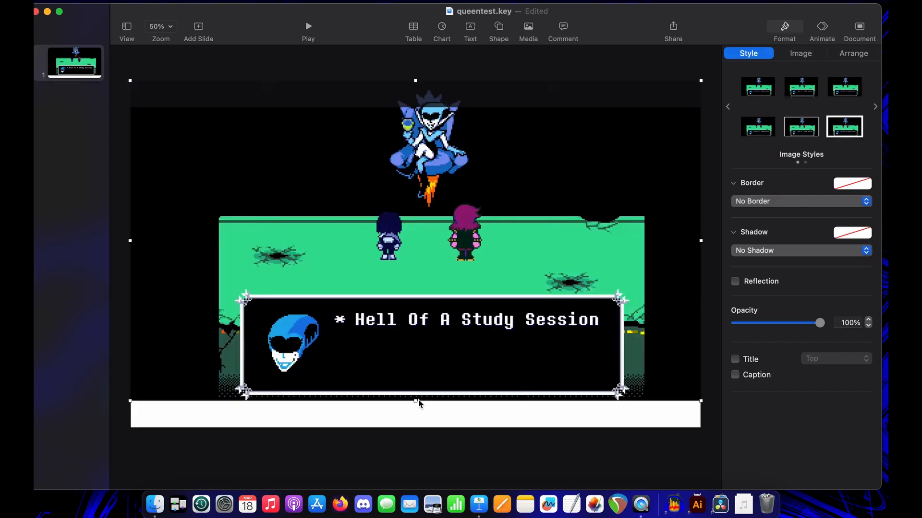
drag(408, 229, 410, 257)
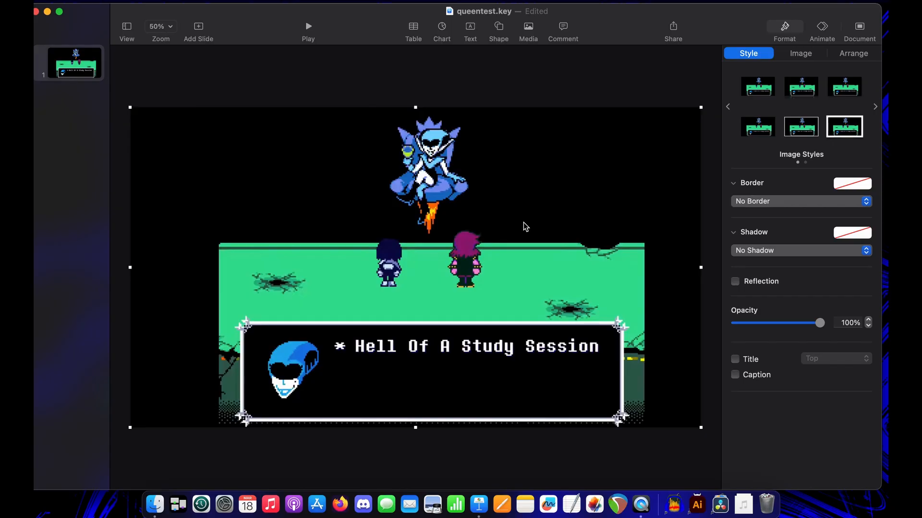
click(775, 324)
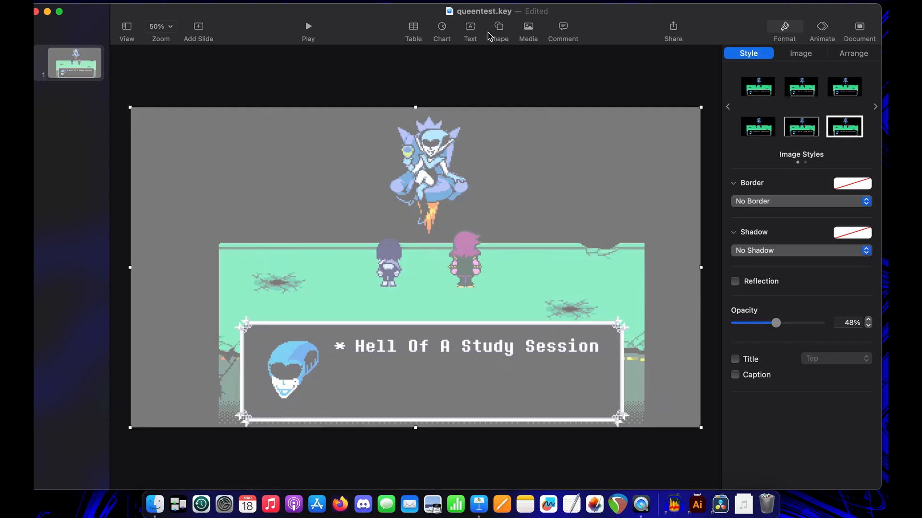
Add a text box to the slide and set its font to undertale deltarune text font.
click(470, 33)
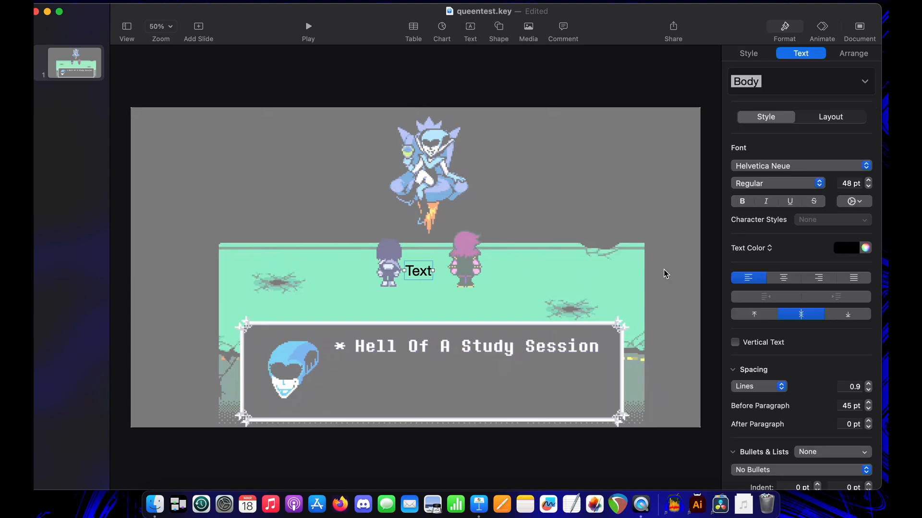
click(812, 168)
key(u)
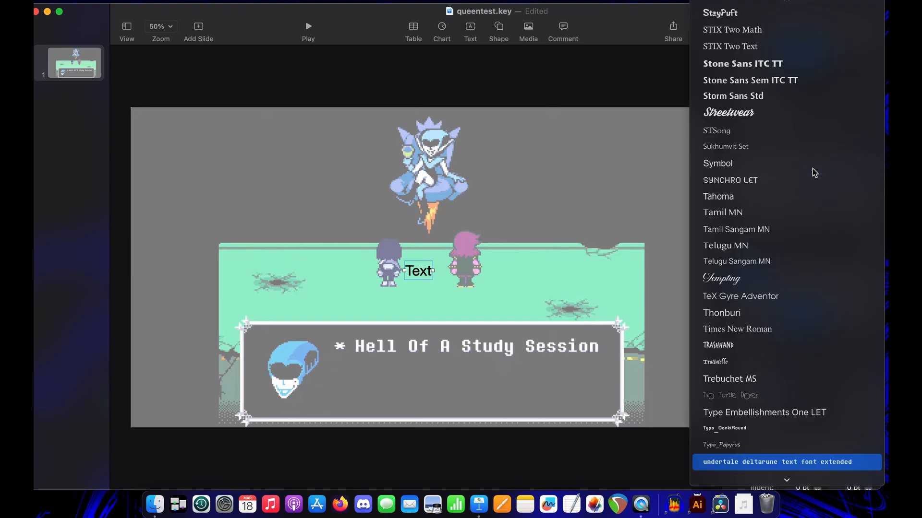
key(Return)
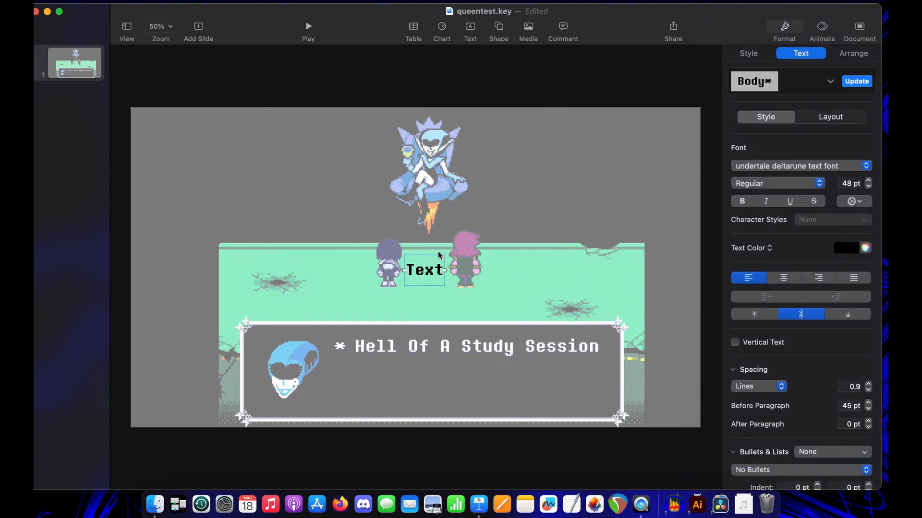
Replace the text box's placeholder text with a single asterisk "*".
double_click(431, 274)
click(419, 278)
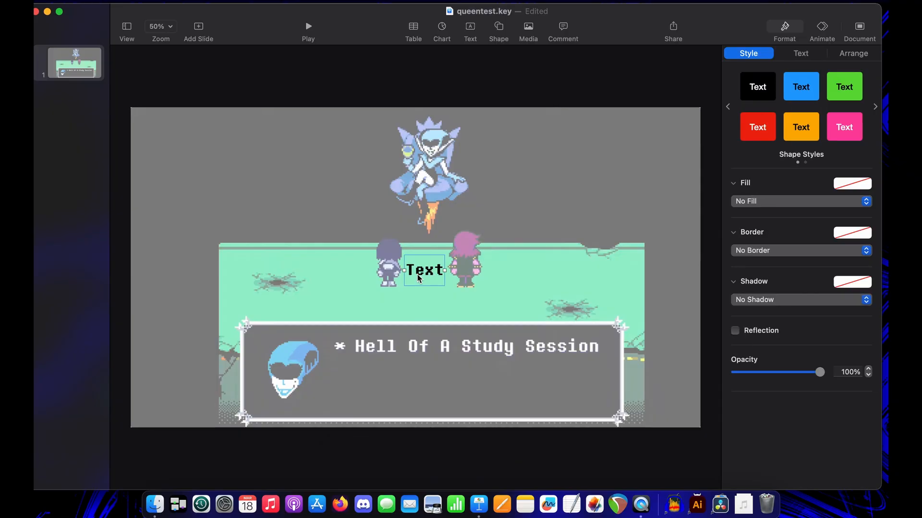
double_click(419, 277)
key(BackSpace)
text(*)
key(Escape)
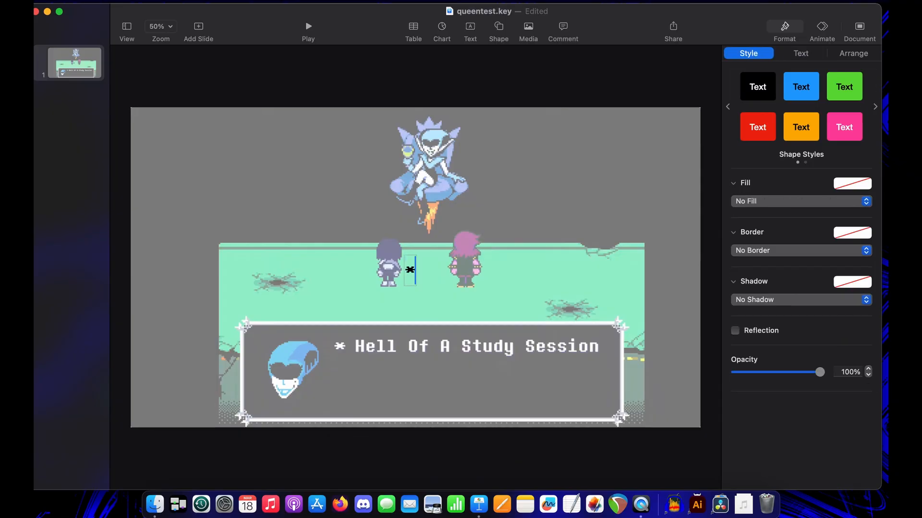
click(606, 59)
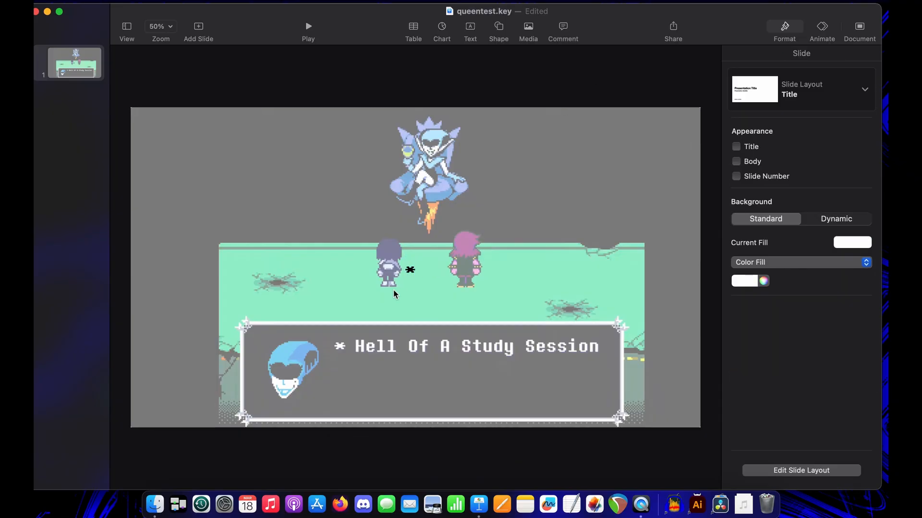
Place the asterisk just below the screenshot's own, and change a copy beside it to "Hell Of", lined up under the original words.
drag(410, 271, 366, 369)
click(342, 360)
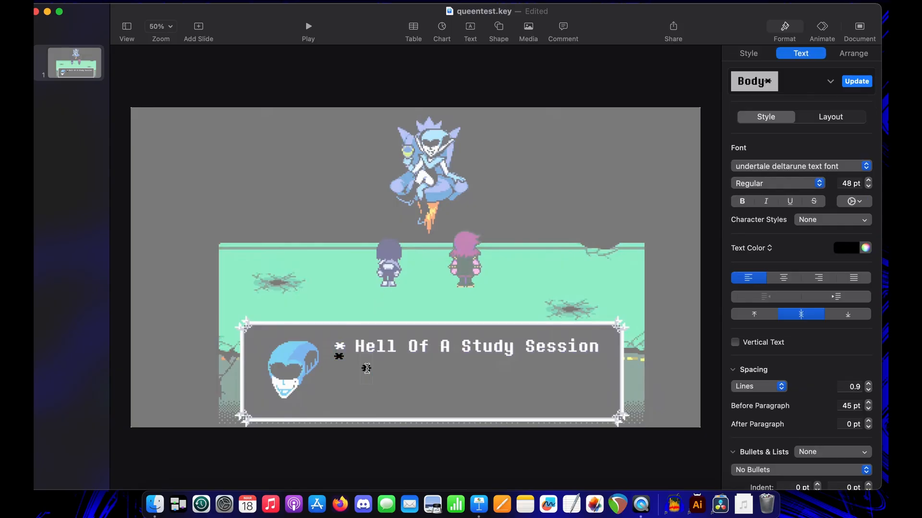
double_click(366, 369)
text(Hell Of)
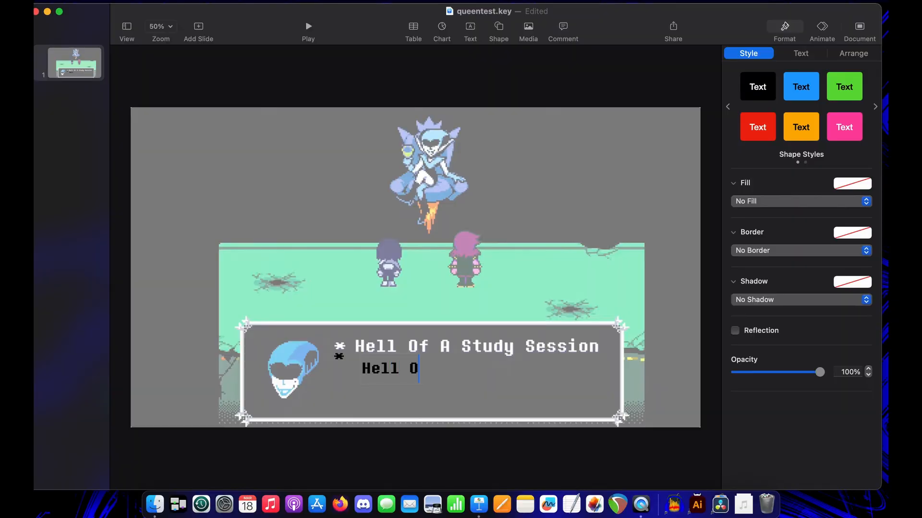
click(392, 398)
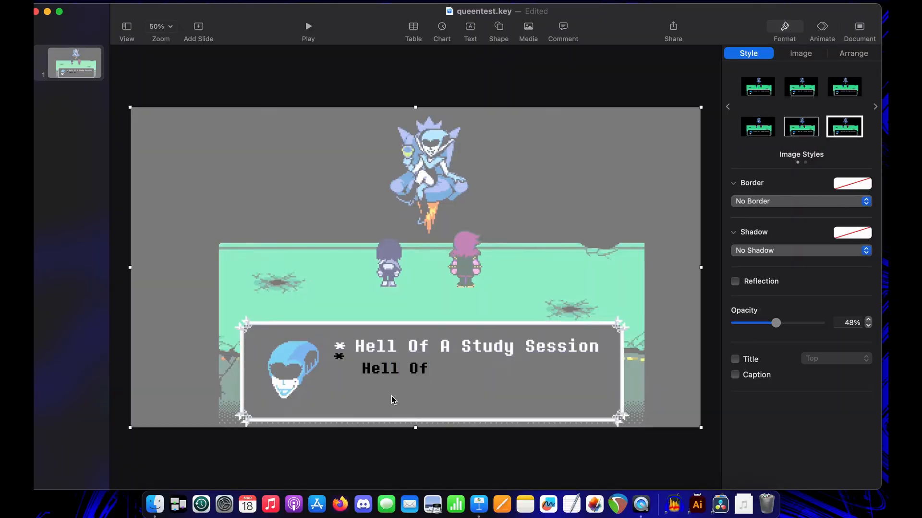
drag(378, 373, 373, 367)
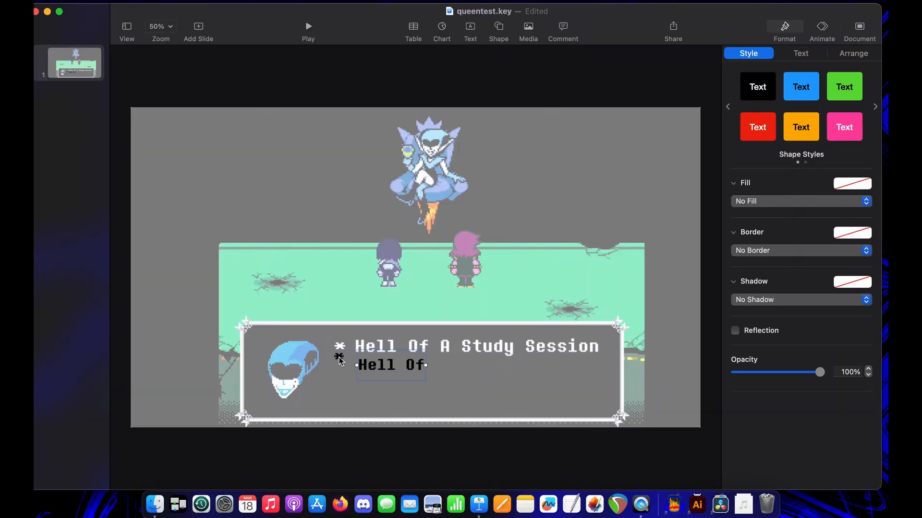
Align the black asterisk exactly over the asterisk in the screenshot's dialogue box, working at 100% zoom.
click(157, 27)
click(168, 85)
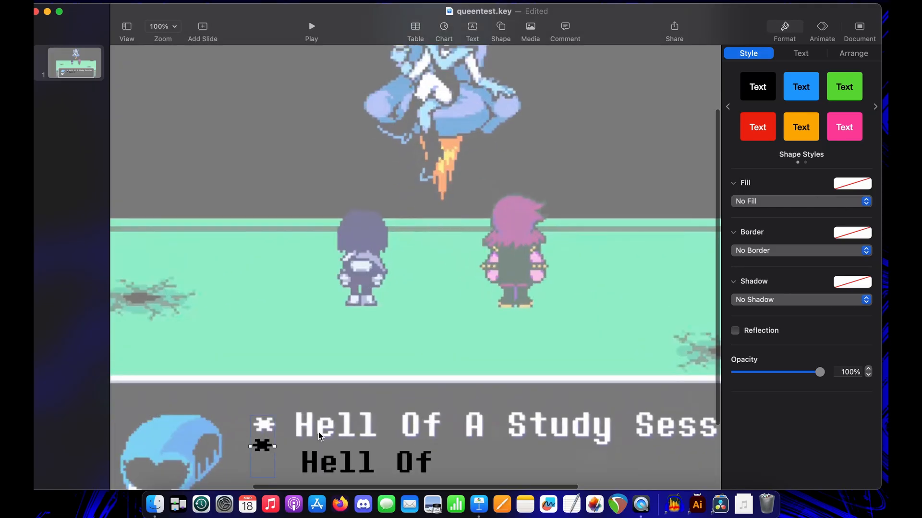
scroll(321, 436, down, 3)
drag(285, 373, 289, 356)
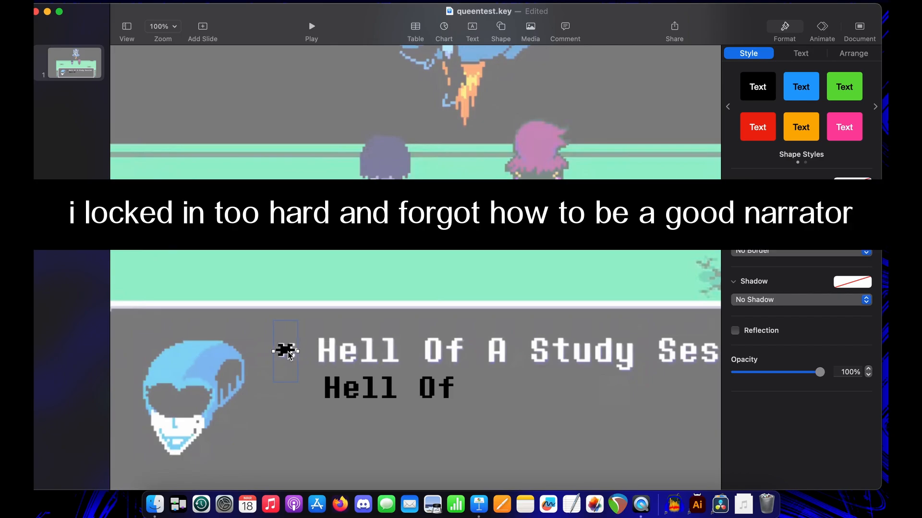
key(Down)
Increase the asterisk's font size to 54 pt to match the screenshot's lettering.
click(800, 52)
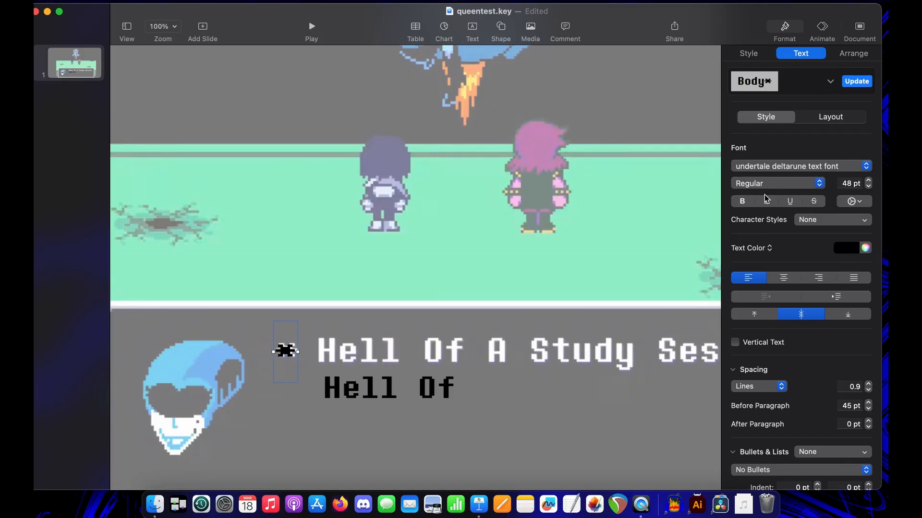
click(868, 181)
click(869, 180)
click(868, 180)
click(869, 181)
click(868, 181)
click(868, 181)
Set the "Hell Of" text to 54 pt and align it over the same words in the screenshot.
double_click(370, 384)
drag(369, 384, 454, 389)
double_click(851, 183)
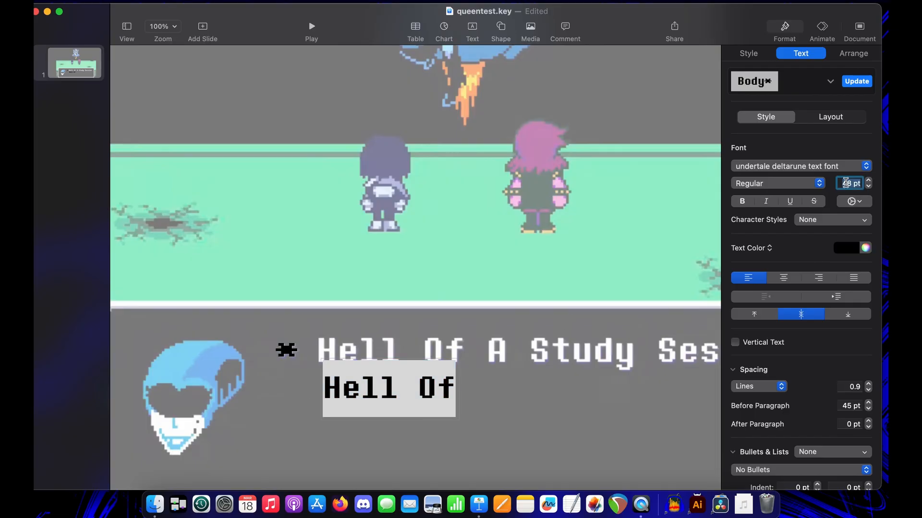
text(54)
key(Return)
click(379, 438)
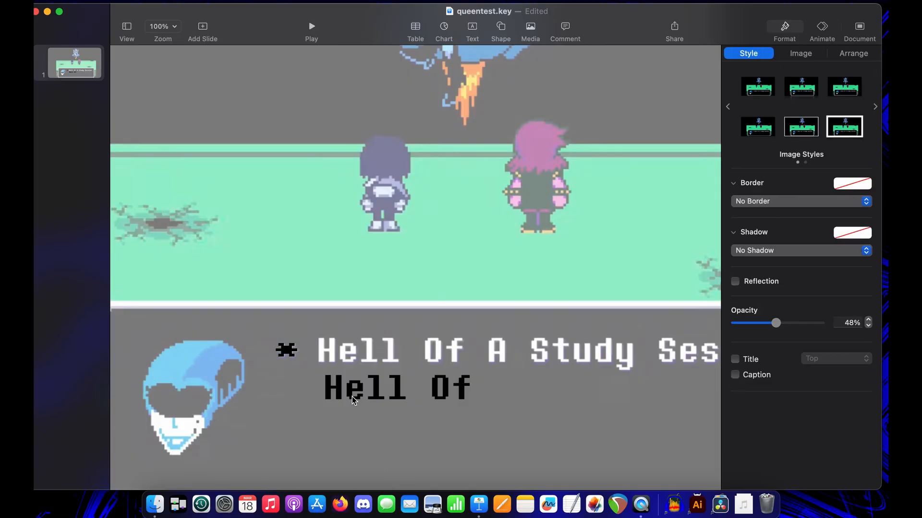
drag(338, 387, 331, 352)
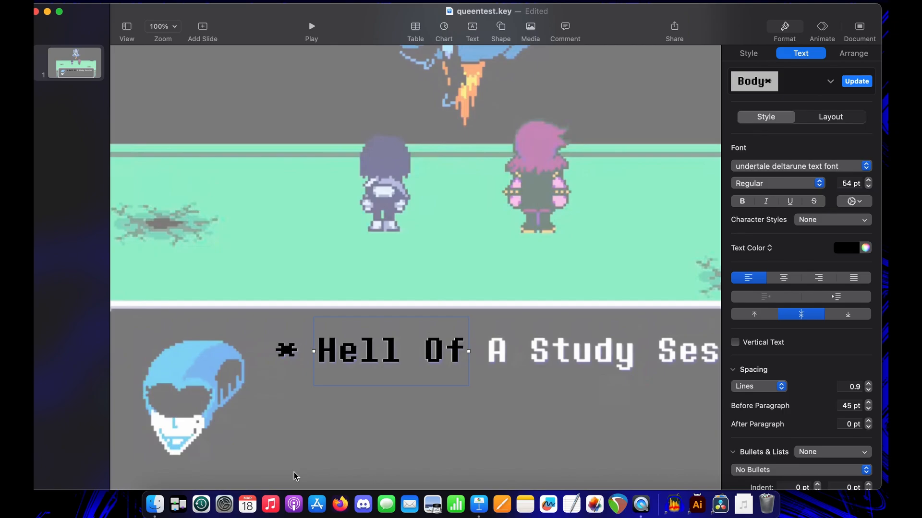
Replace "Hell Of" with two lines of dialogue: "When I'm In The Club," and "Yeah I'm Bumping That".
click(173, 27)
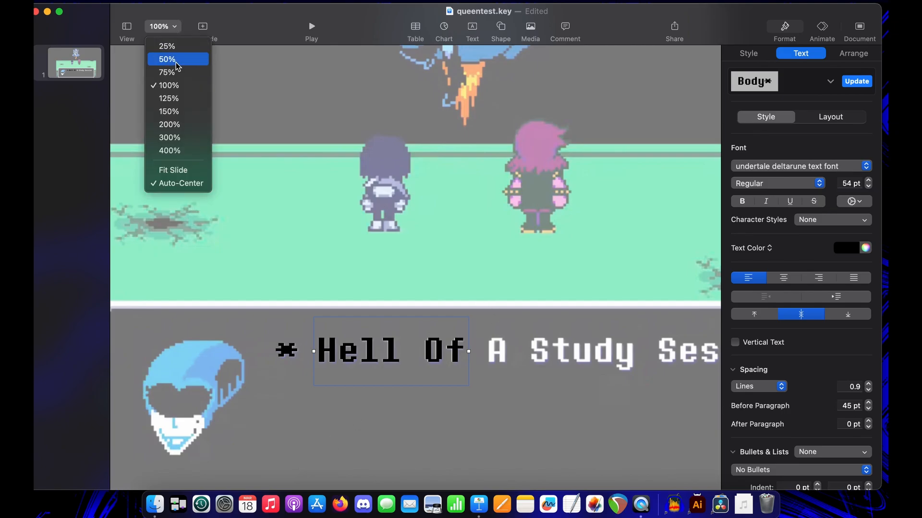
click(178, 59)
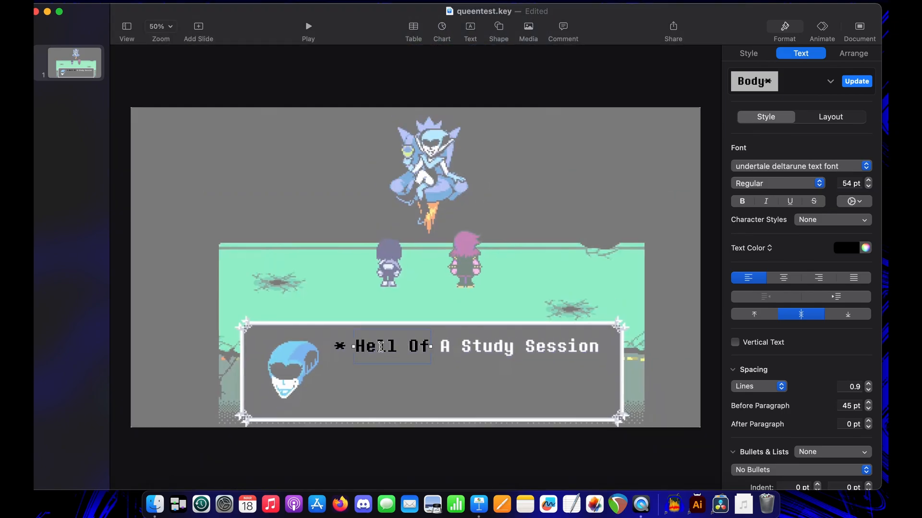
triple_click(380, 347)
text(When I'm In The G)
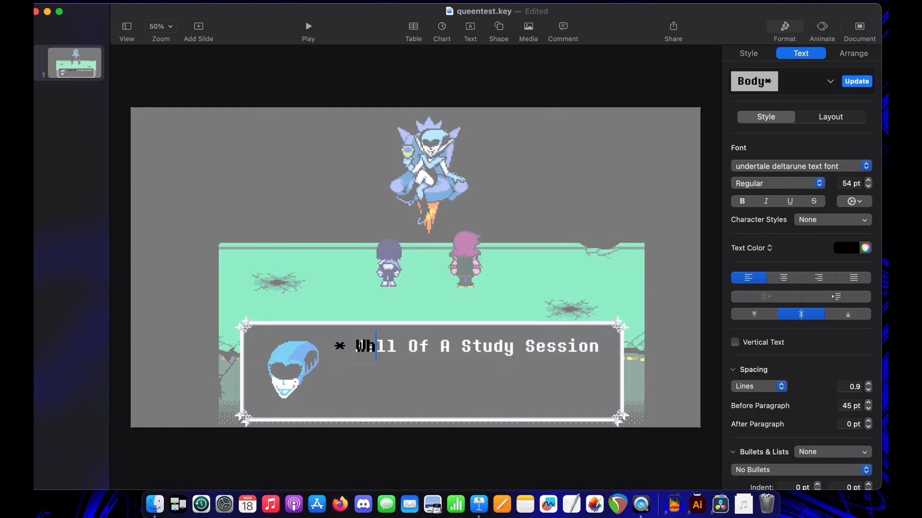
text(lub,)
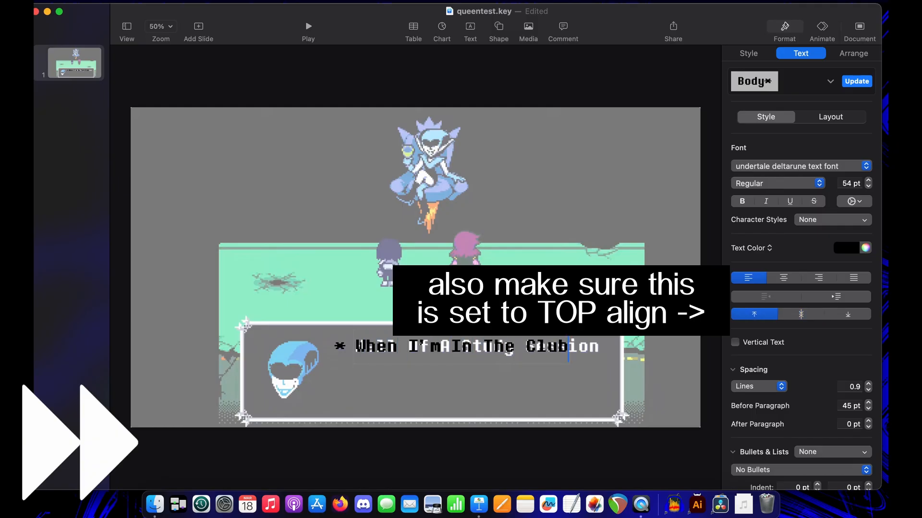
key(Return)
text(Yeah I'm Bumping That)
Change the text color of both the two-line dialogue and the asterisk to white.
key(super+a)
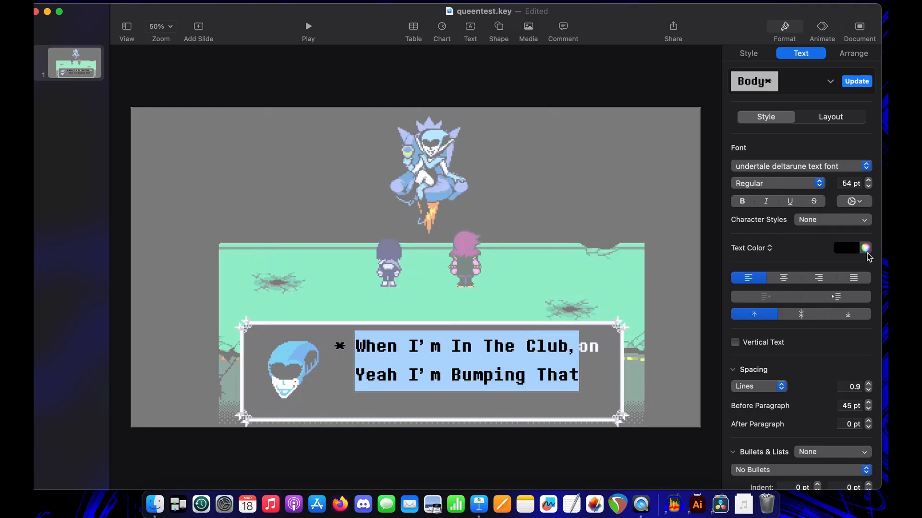
click(853, 249)
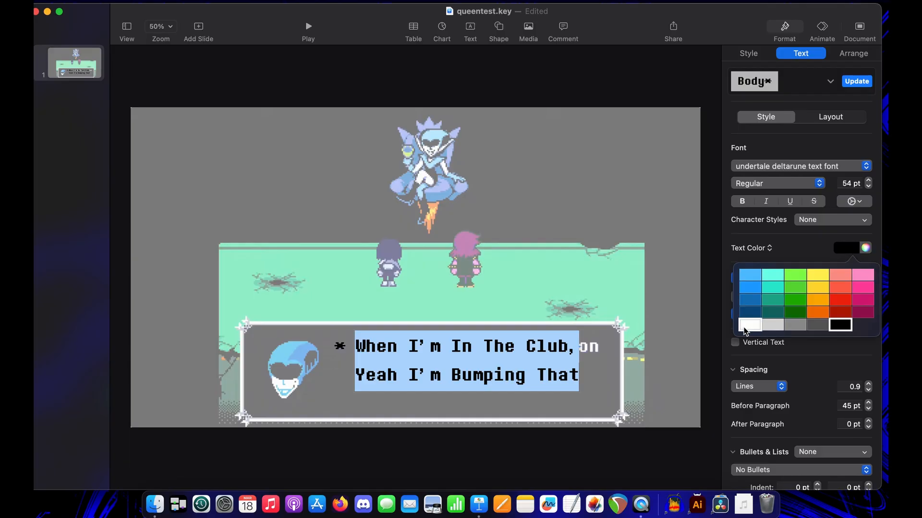
click(743, 323)
click(340, 348)
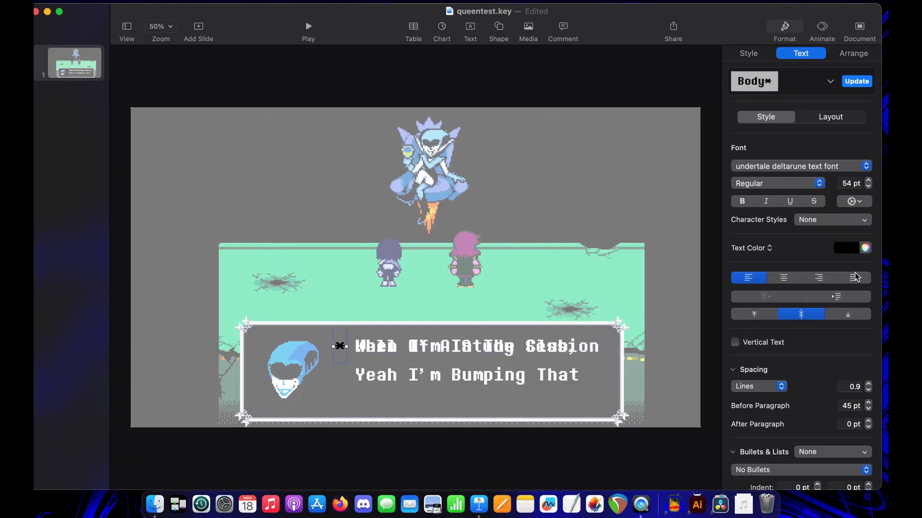
click(850, 247)
click(751, 324)
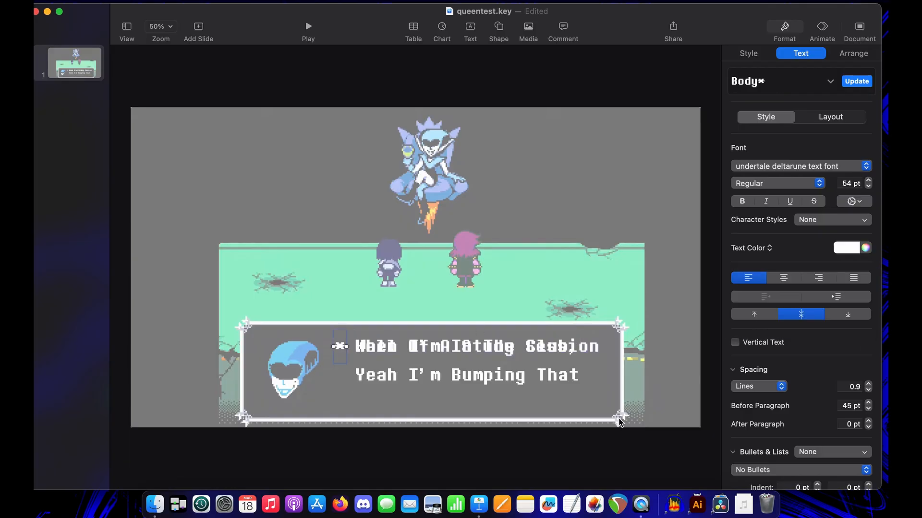
Add a black rectangle and size it to cover the dialogue box's whole text area beside the portrait.
click(497, 28)
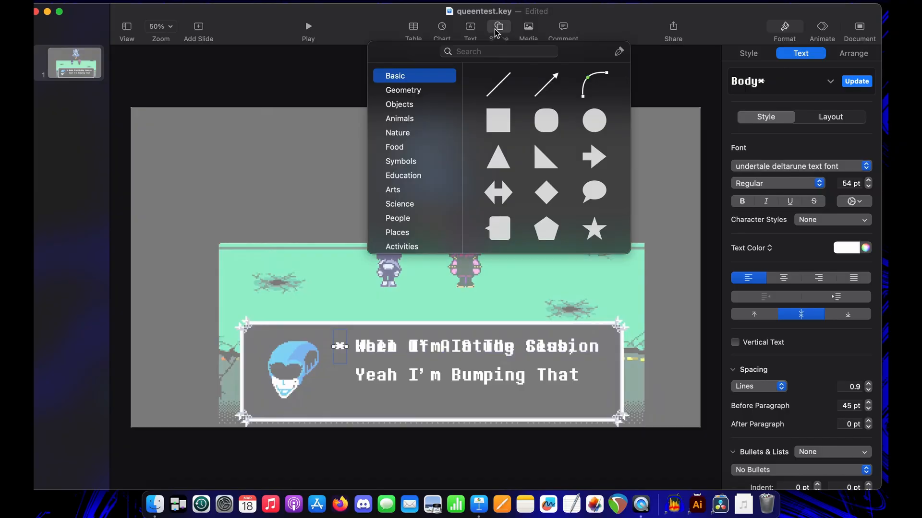
click(500, 120)
click(422, 279)
drag(417, 273, 608, 353)
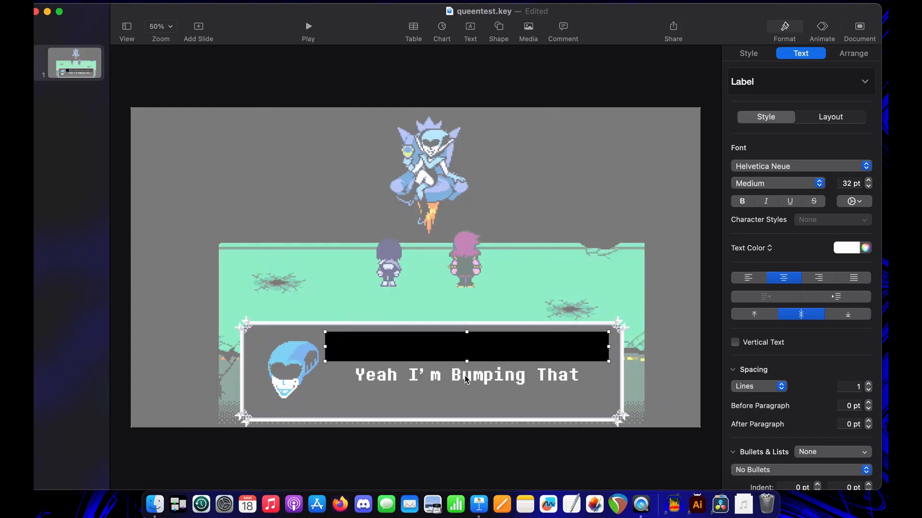
drag(466, 361, 467, 409)
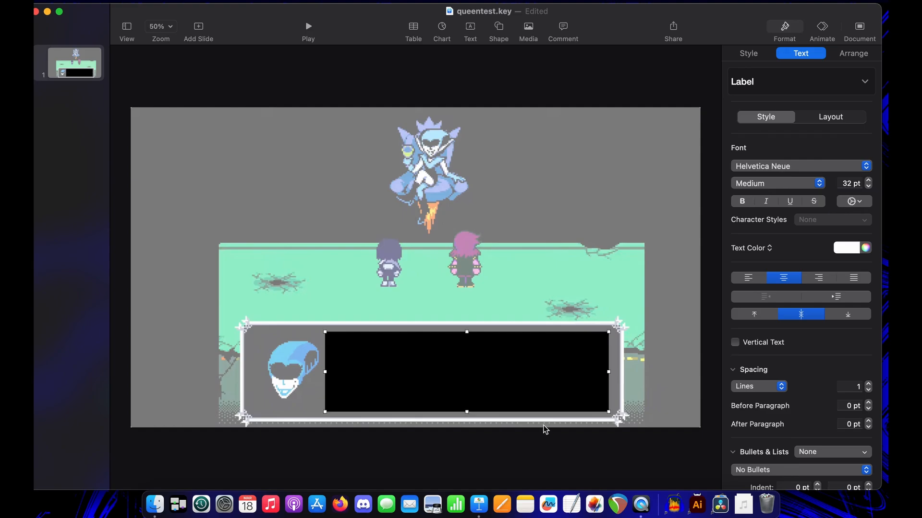
Send the black rectangle behind the dialogue text and delete the game screenshot from the slide.
right_click(485, 381)
click(548, 221)
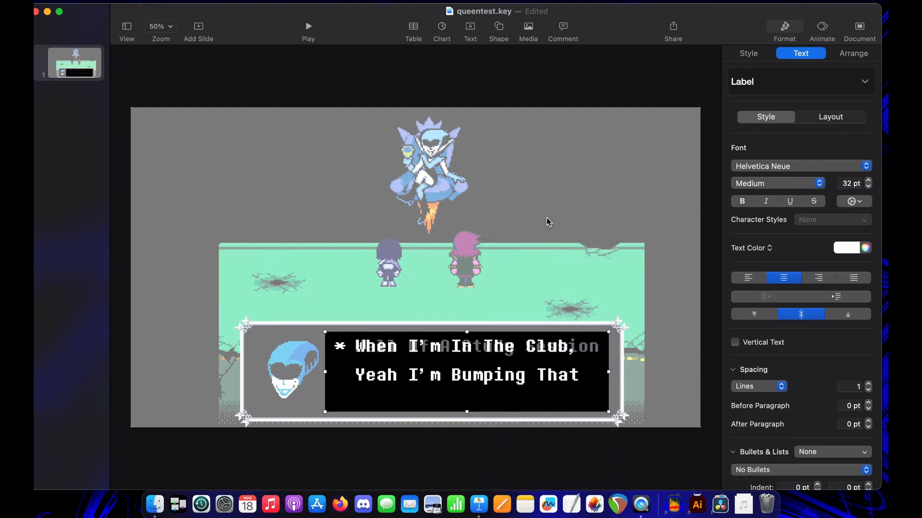
click(444, 183)
key(BackSpace)
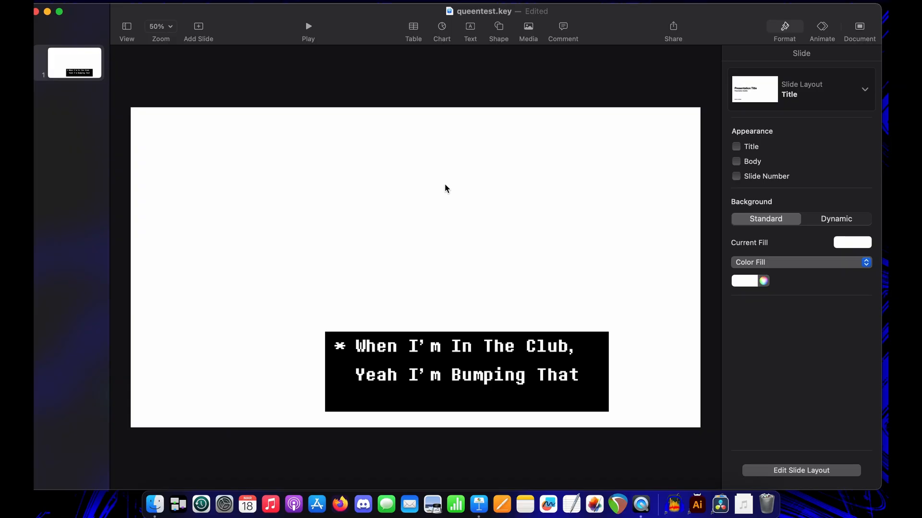
Give the two-line dialogue text a Keyboard build-in effect and lengthen the effect's duration.
click(383, 371)
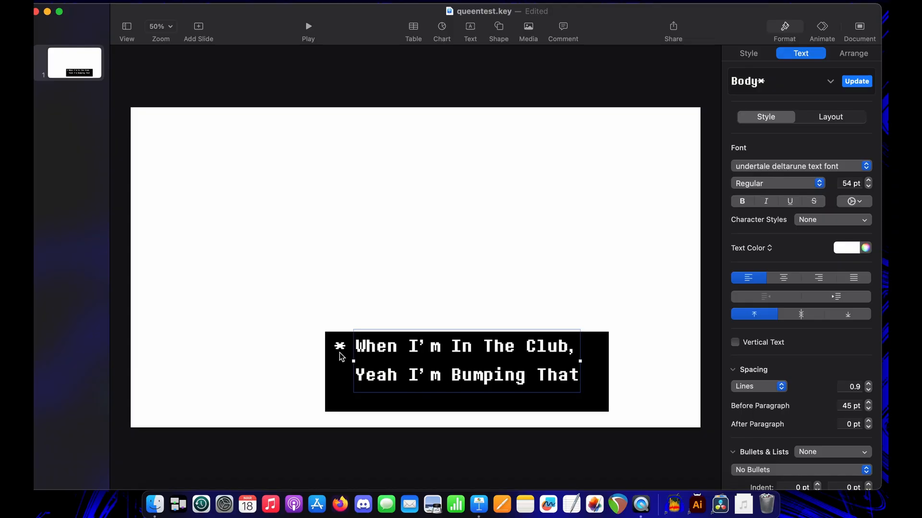
click(822, 28)
click(808, 98)
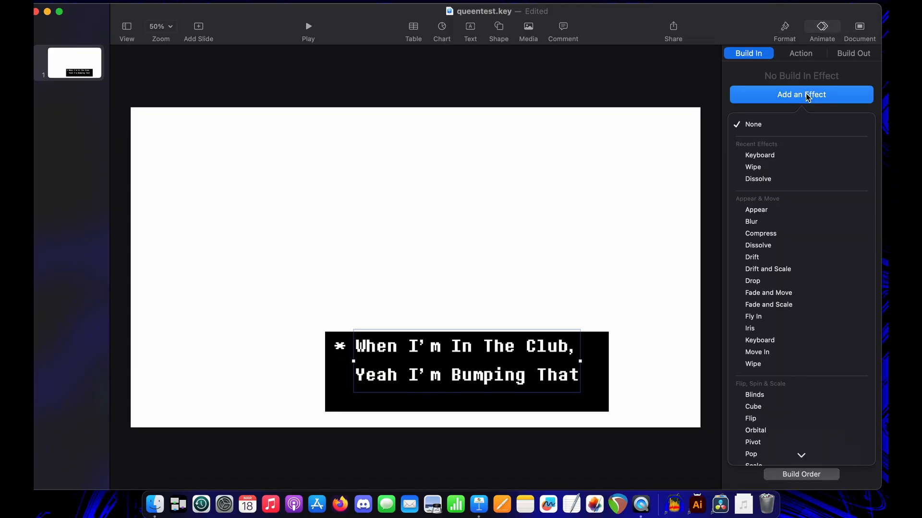
click(773, 155)
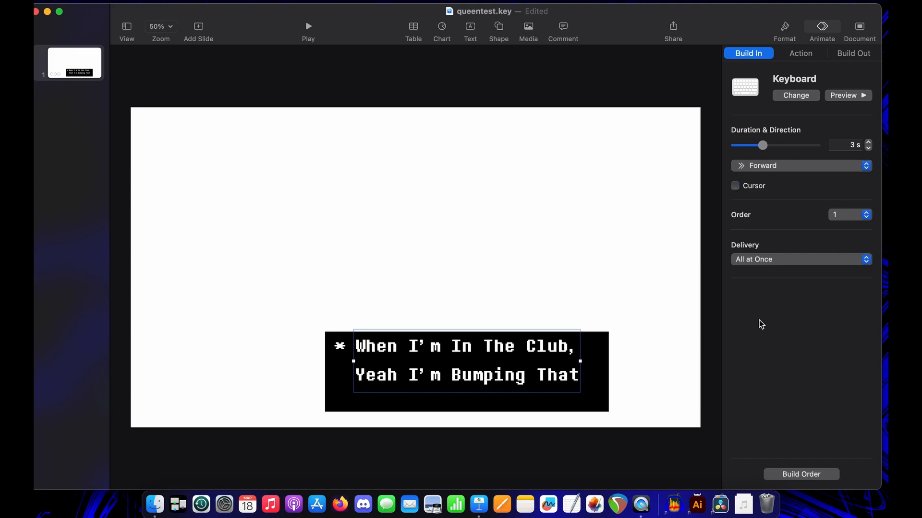
drag(763, 146, 772, 146)
Set the slide background's color fill to hex 00FF00.
click(529, 219)
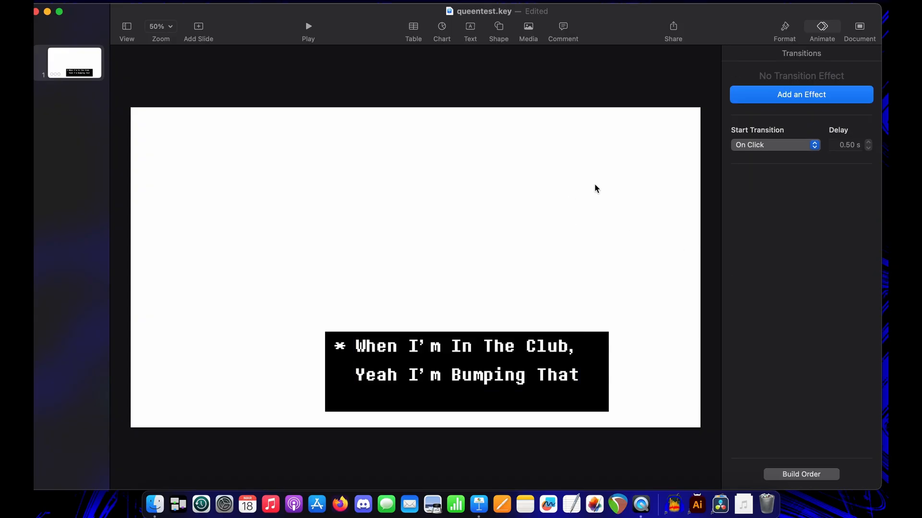
click(787, 27)
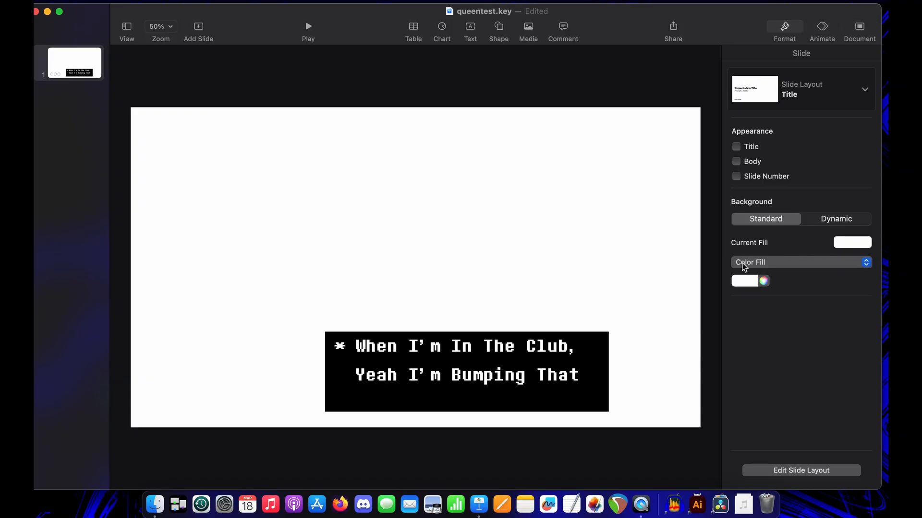
click(763, 281)
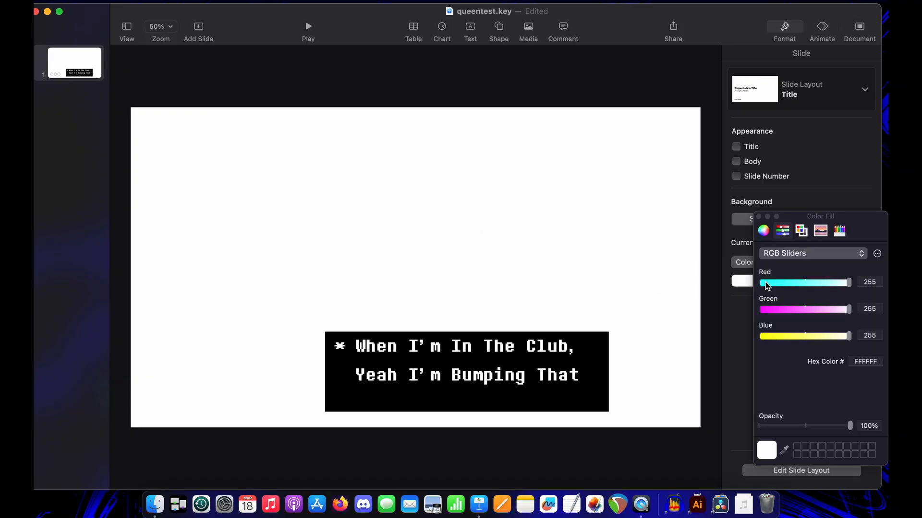
click(865, 362)
double_click(866, 361)
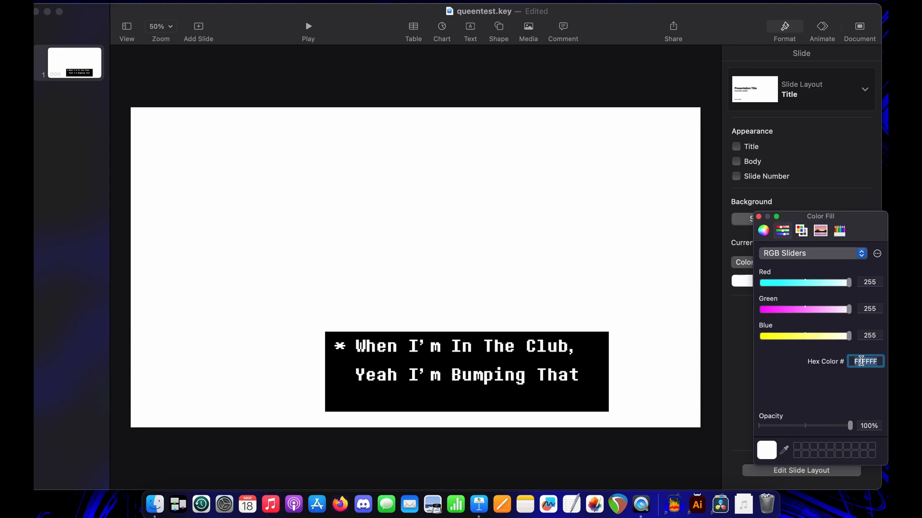
text(00FF00)
key(Return)
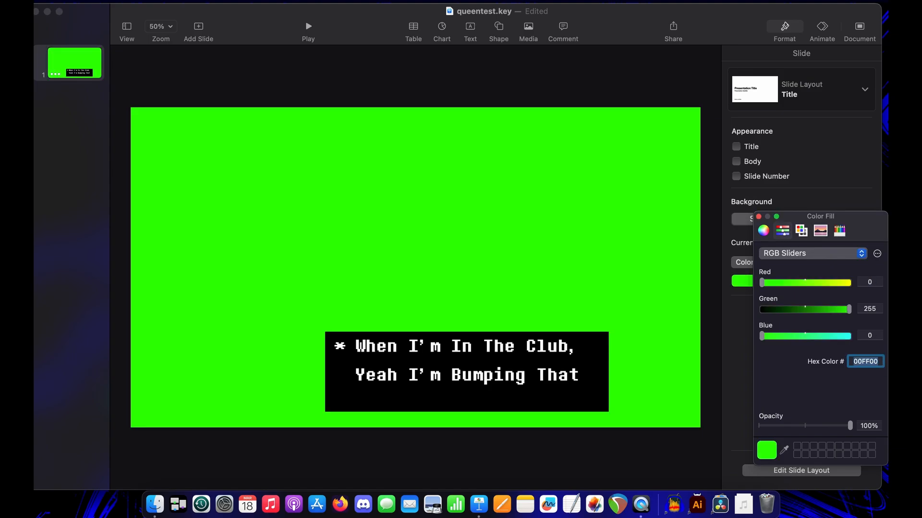
Export the presentation as a movie with slide and build timings of 1 second, saved as queentest.m4v on the Desktop.
click(623, 34)
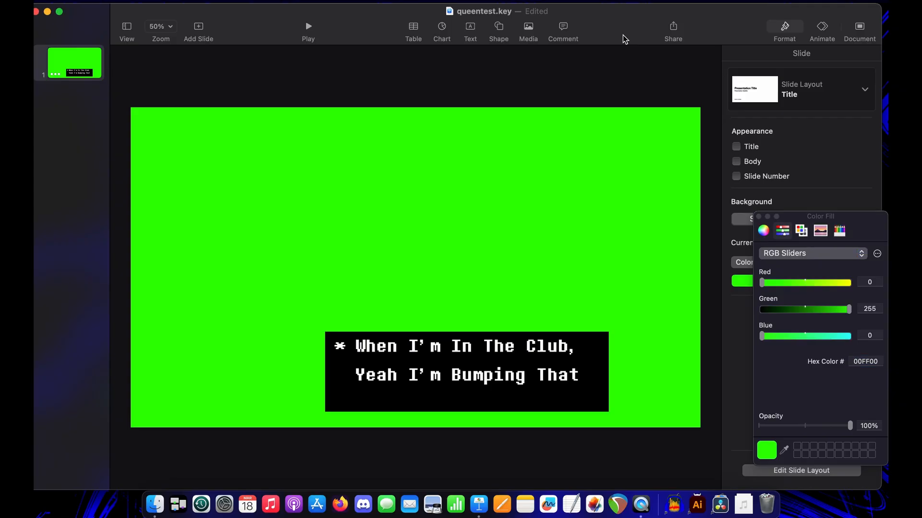
click(124, 2)
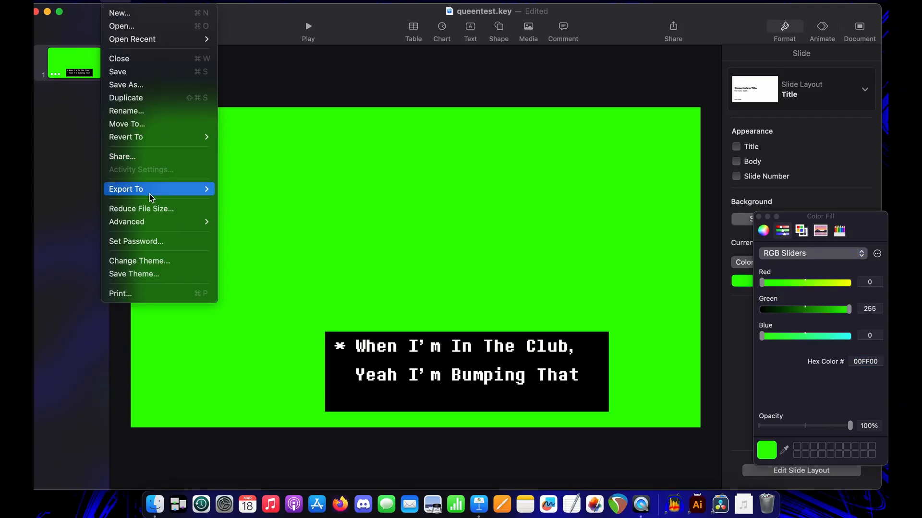
mouse_move(150, 190)
click(246, 216)
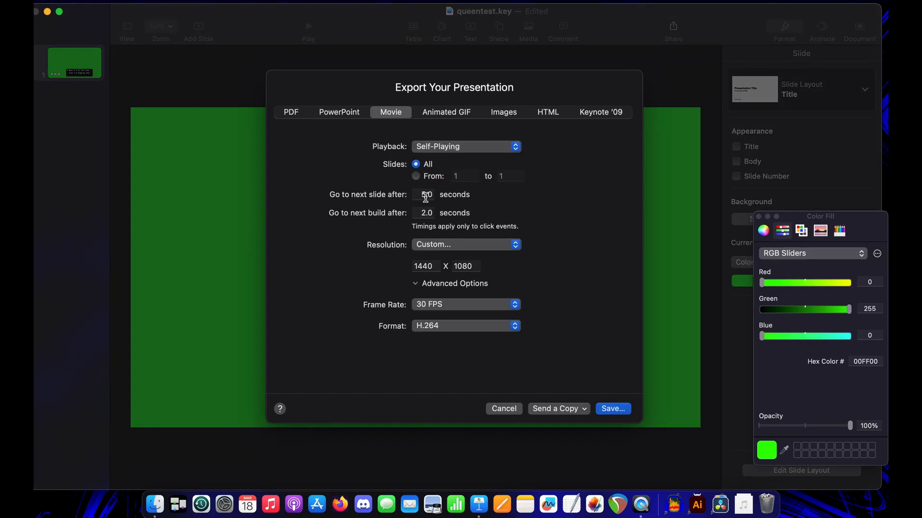
click(425, 196)
text(1)
key(Tab)
text(1)
click(612, 411)
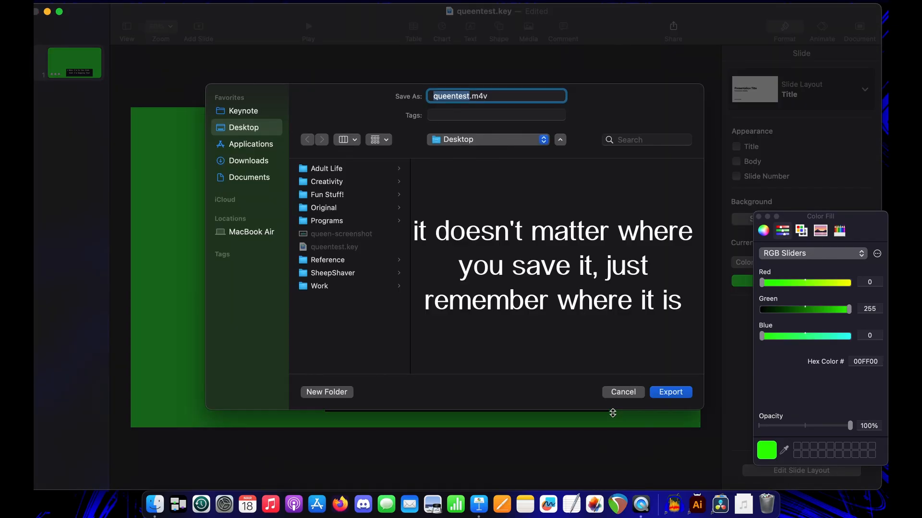
click(671, 392)
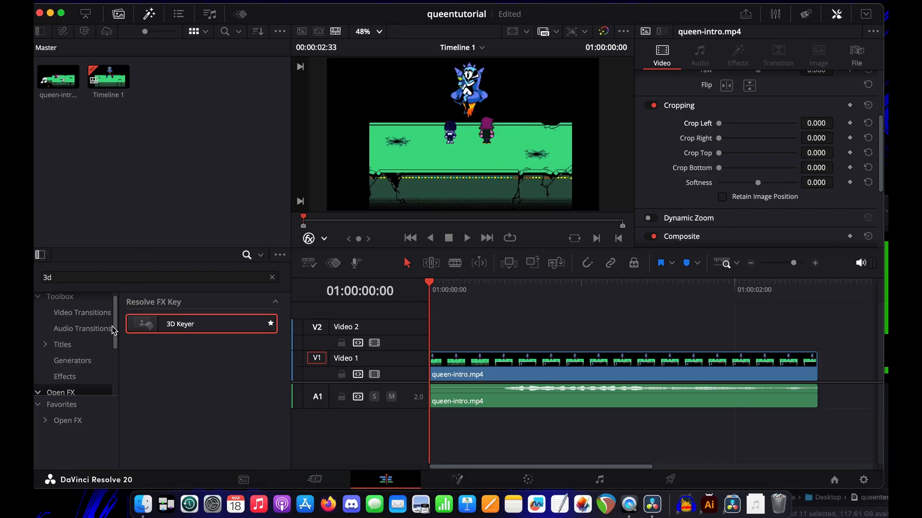
In DaVinci Resolve, bring queentest.m4v from the Desktop onto the Video 2 track above queen-intro.mp4.
click(143, 504)
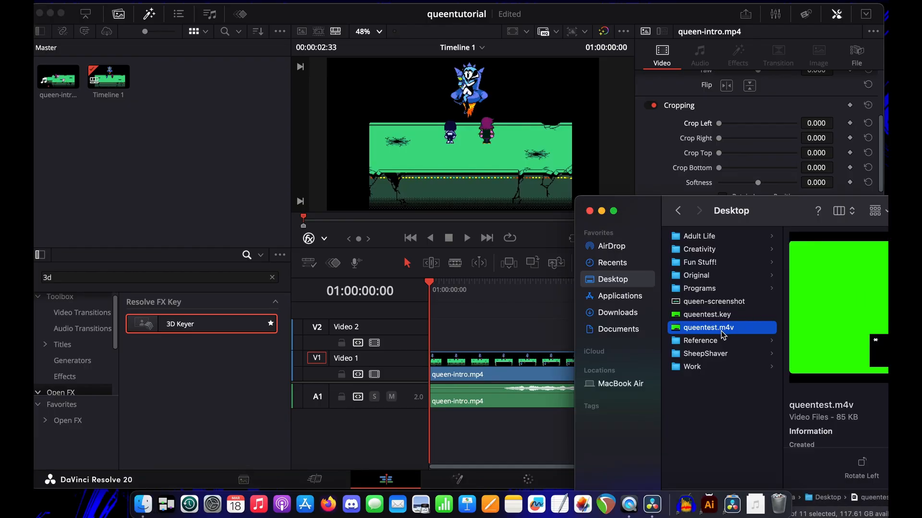
drag(733, 326, 520, 331)
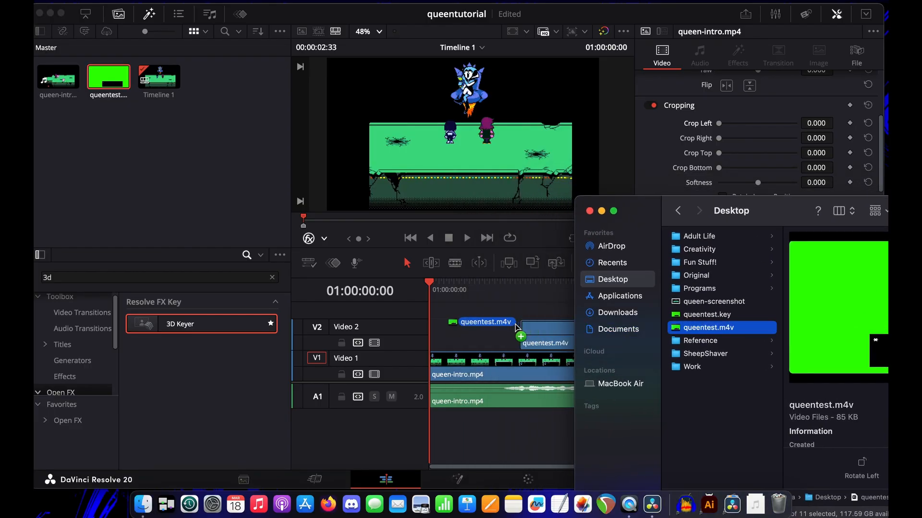
click(370, 14)
click(546, 342)
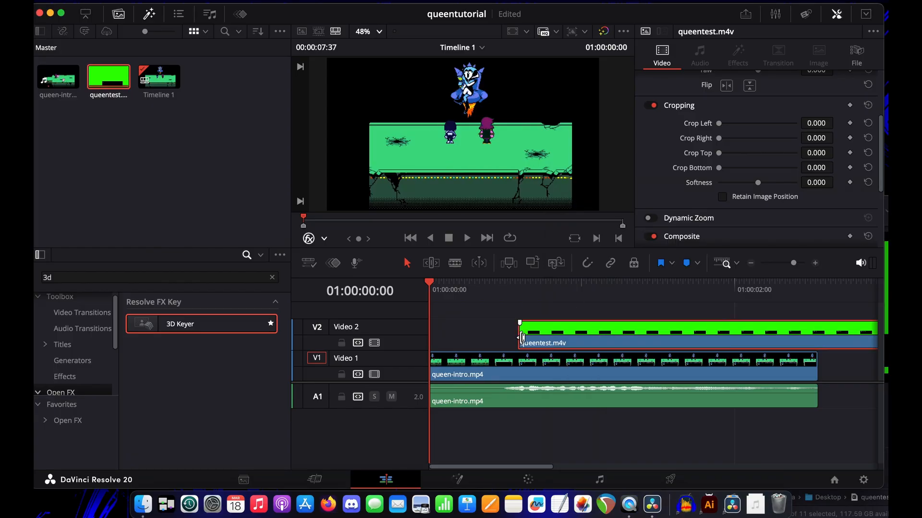
Move the queentest.m4v clip to start at 01:00:00:26, the frame where the dialogue box shows the asterisk.
drag(527, 339, 676, 339)
click(495, 285)
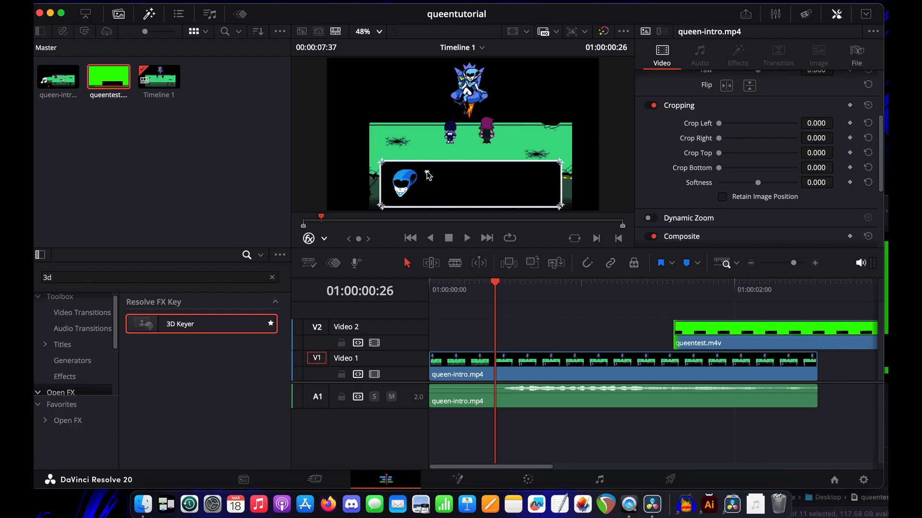
drag(754, 337, 575, 337)
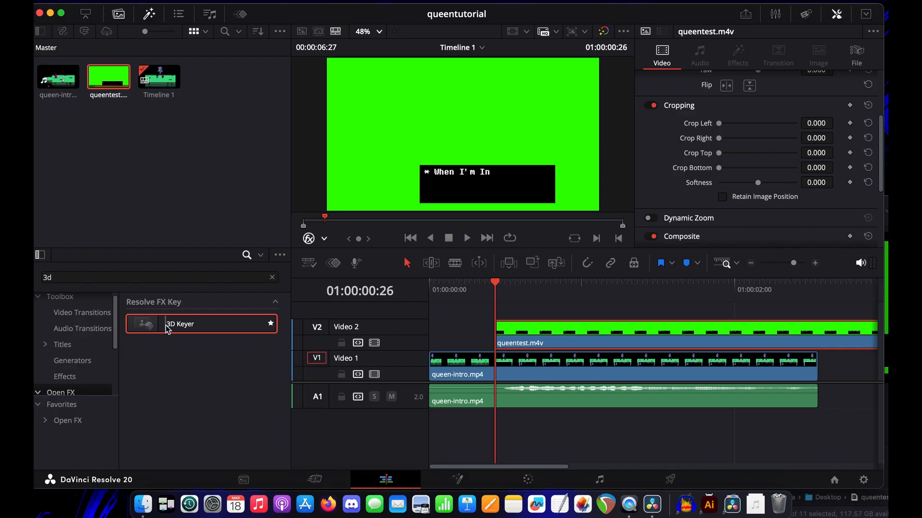
Apply the 3D Keyer to queentest.m4v, sample the green background to key it out, and set Despill to 1.000.
drag(168, 328, 531, 344)
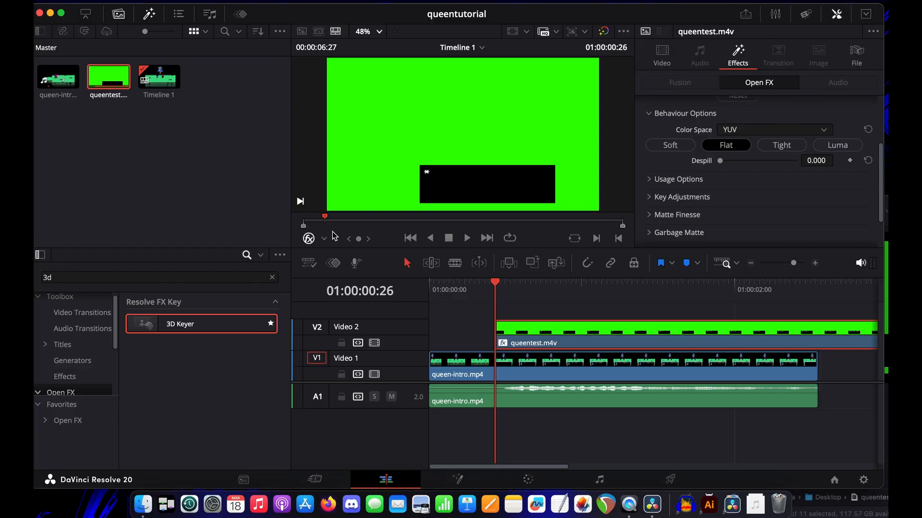
scroll(703, 118, up, 3)
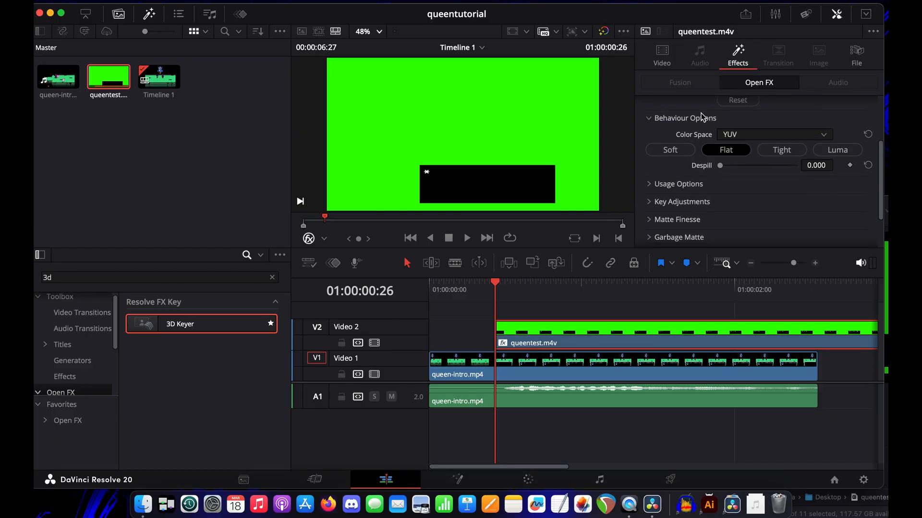
drag(480, 119, 513, 119)
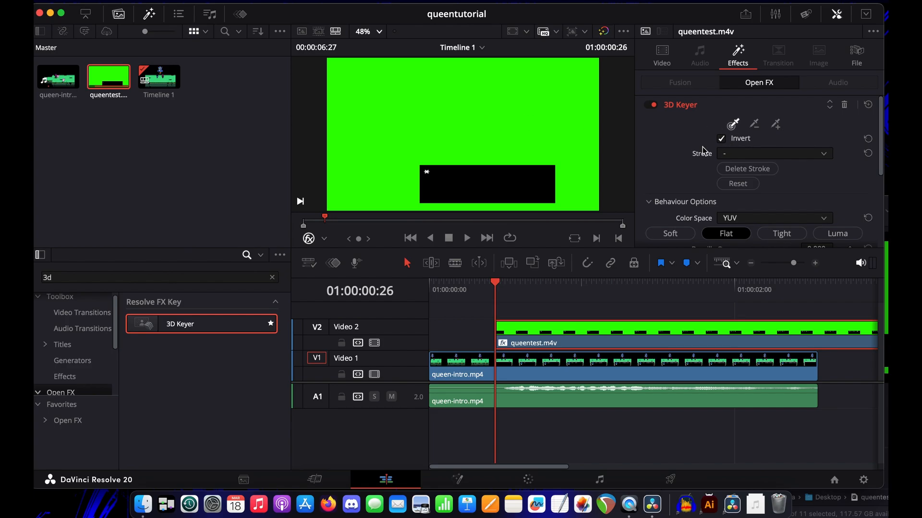
scroll(672, 173, down, 3)
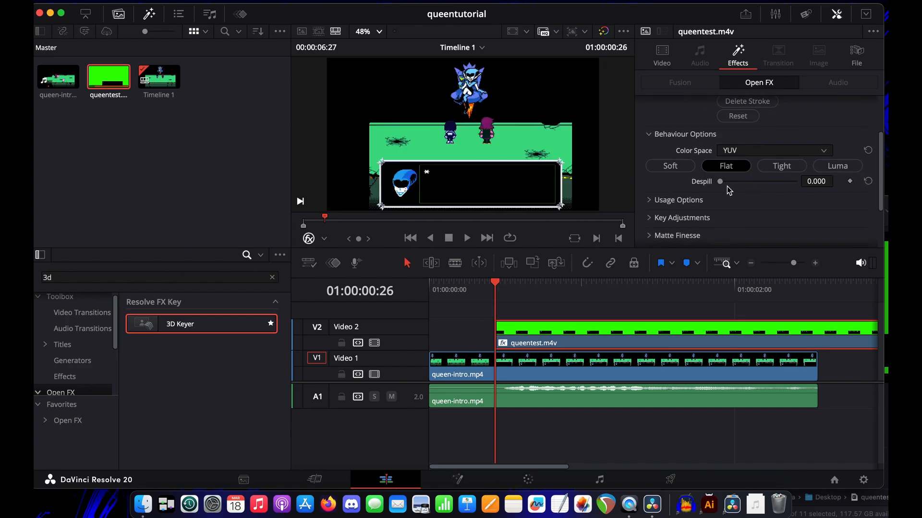
drag(721, 182, 887, 190)
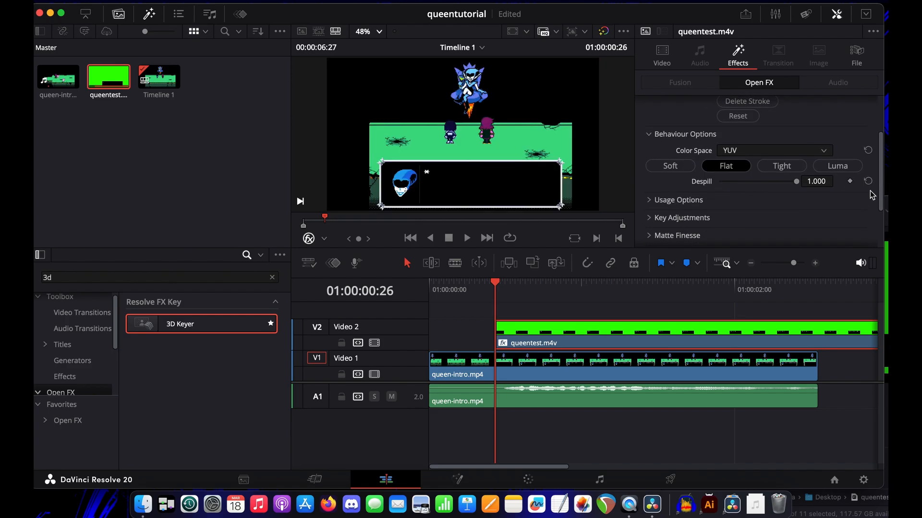
Crop the left side of queentest.m4v by 674.200 to remove the thin line beside the portrait.
click(380, 32)
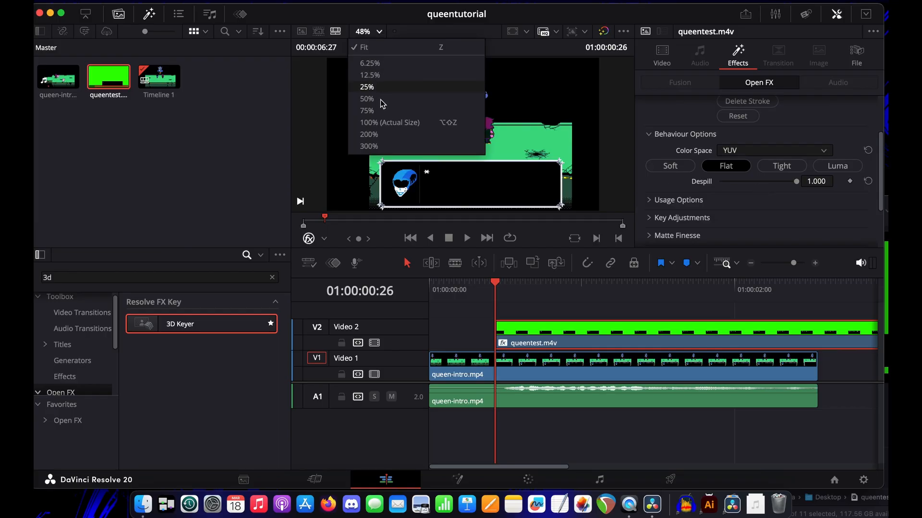
click(386, 122)
scroll(433, 177, down, 5)
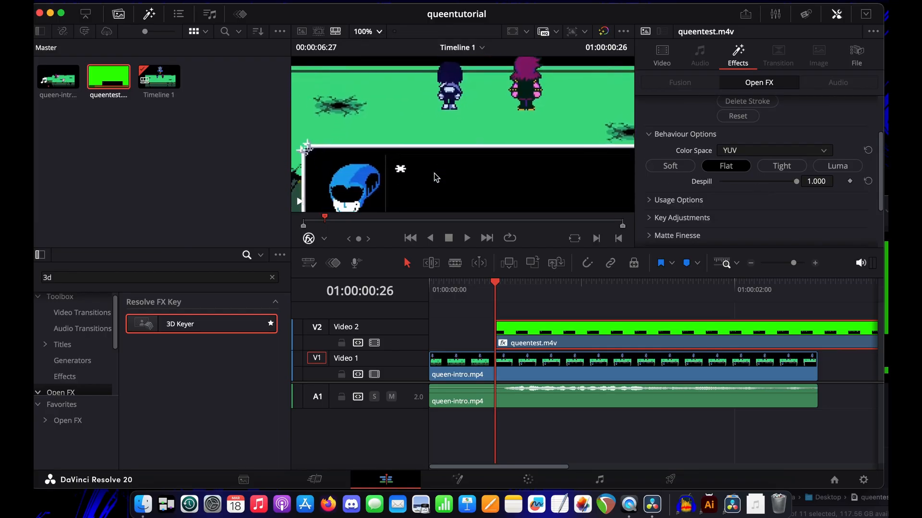
click(668, 63)
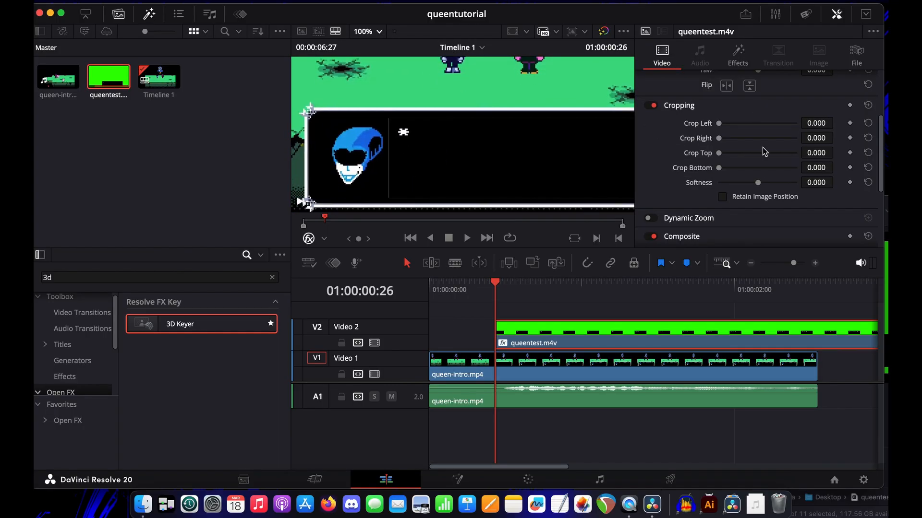
drag(721, 123, 748, 126)
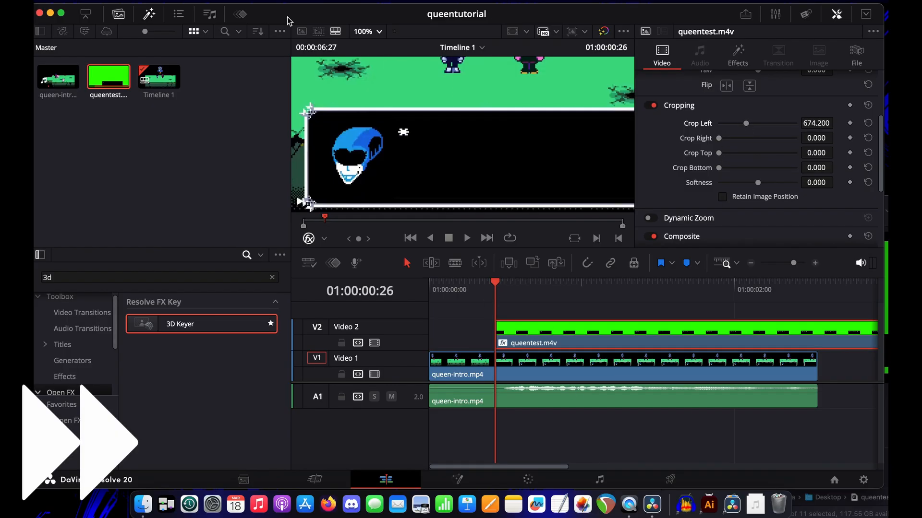
key(shift+z)
Set the queentest.m4v clip's speed to 500 and play the timeline to check the dialogue animation.
scroll(715, 169, down, 5)
click(715, 169)
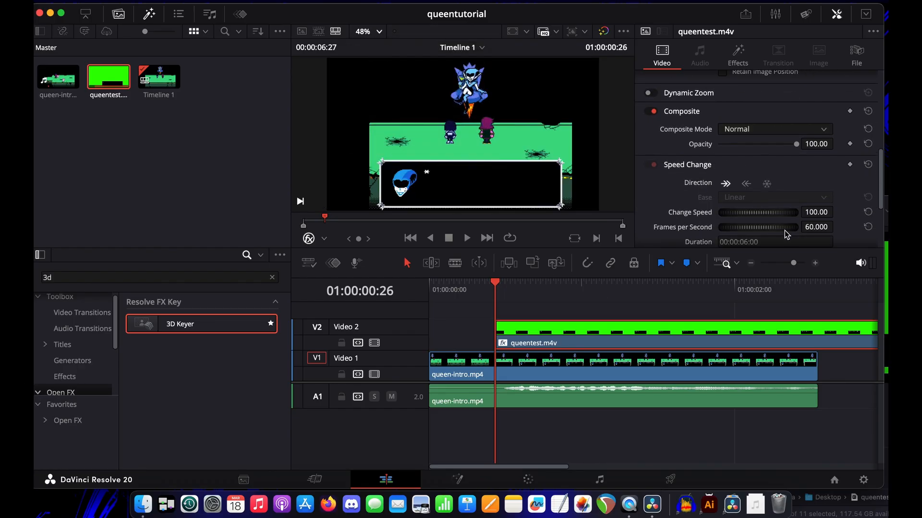
click(815, 212)
text(500)
key(Return)
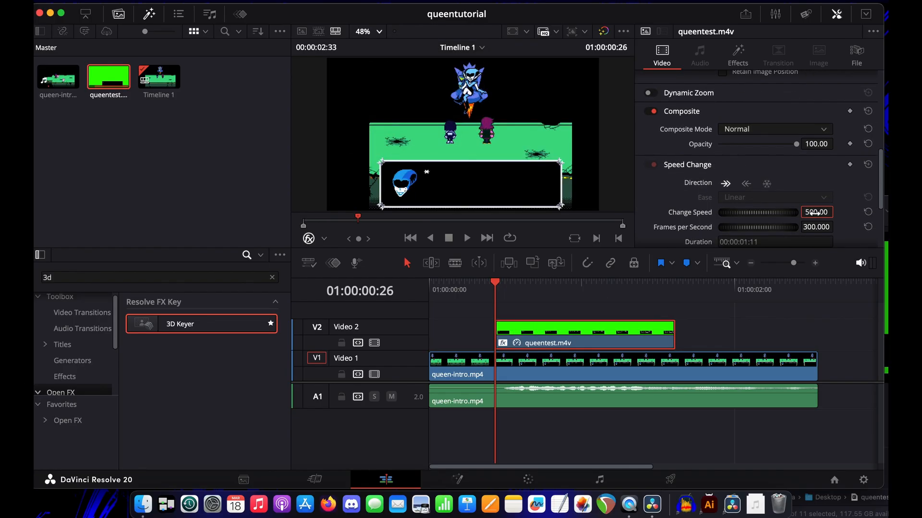
key(space)
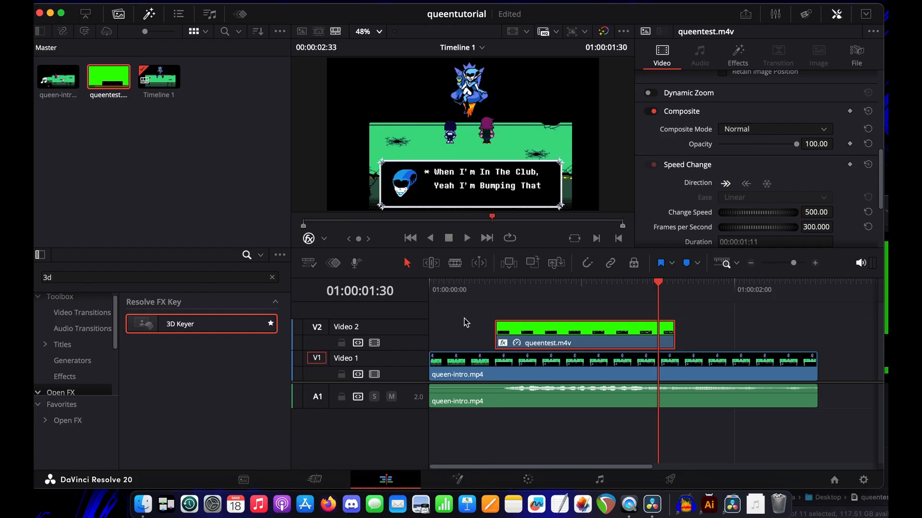